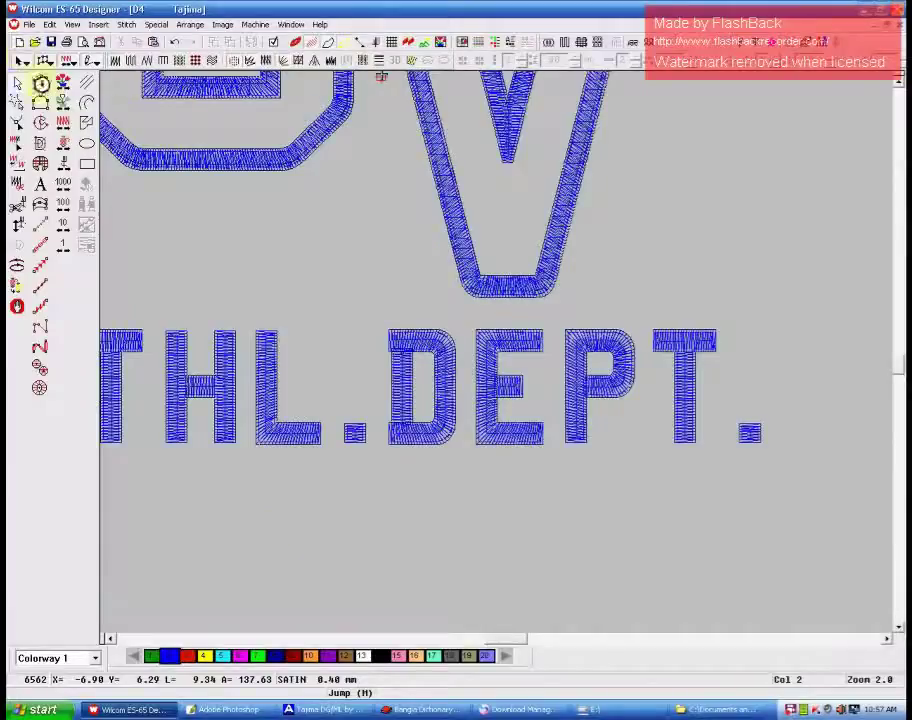
# Create a new blank design and start inserting a drawing file into it.
pyautogui.hotkey('ctrl', 'n')
pyautogui.click(224, 24)
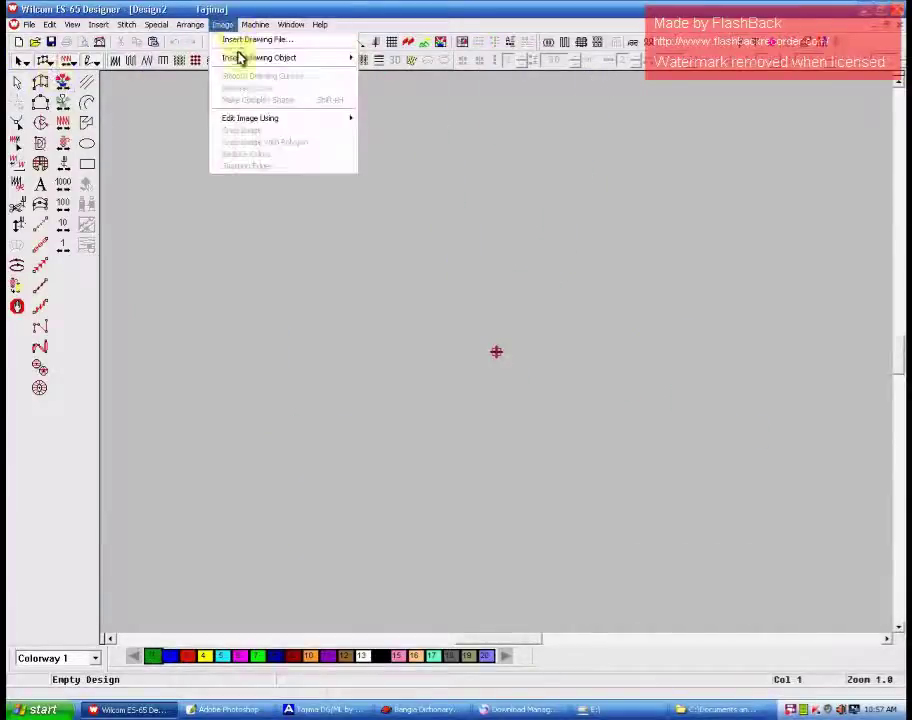
pyautogui.click(240, 40)
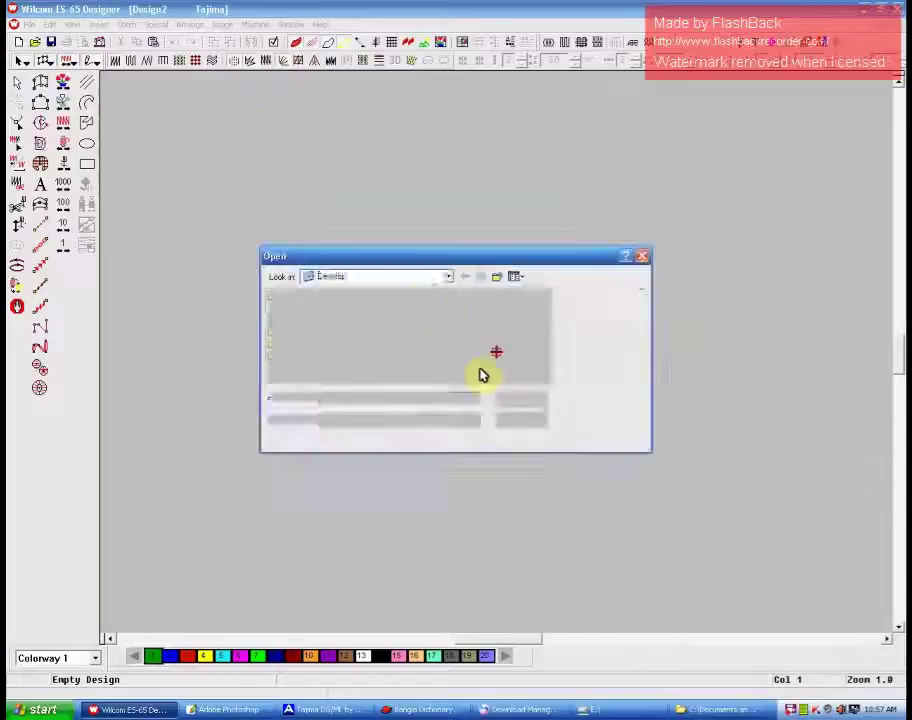
# Browse through the 2017, Artwork and Boss folders to the EMP artwork folder.
pyautogui.click(430, 277)
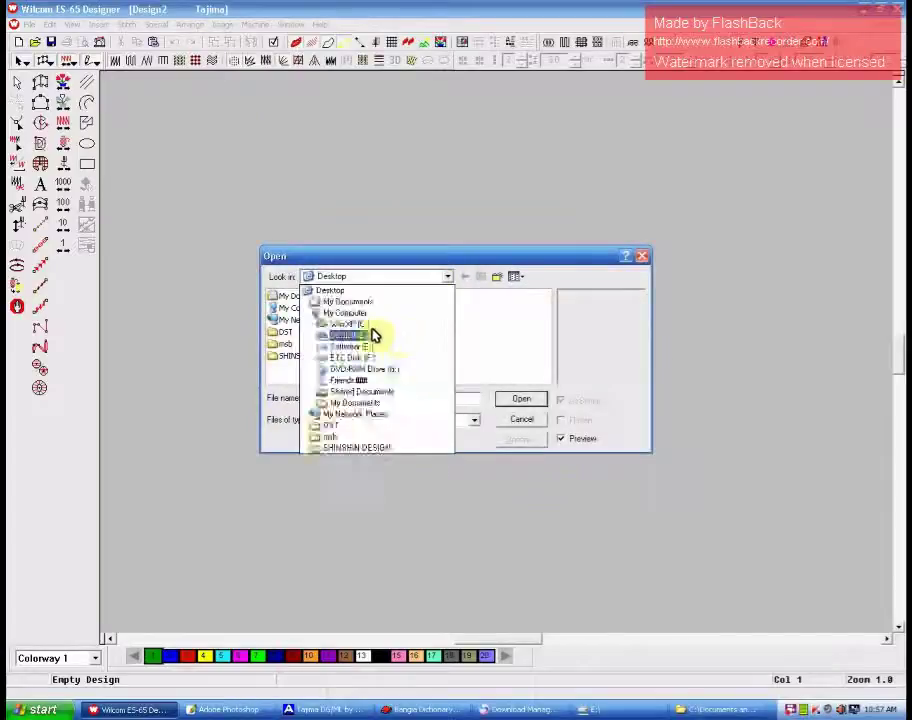
pyautogui.click(370, 333)
pyautogui.doubleClick(282, 296)
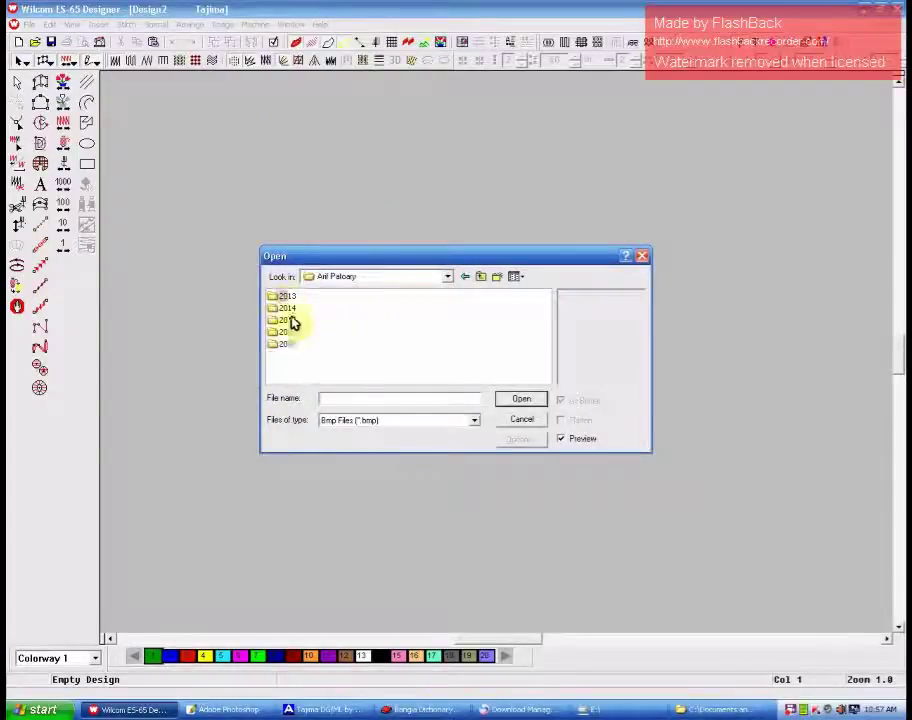
pyautogui.doubleClick(284, 344)
pyautogui.doubleClick(286, 309)
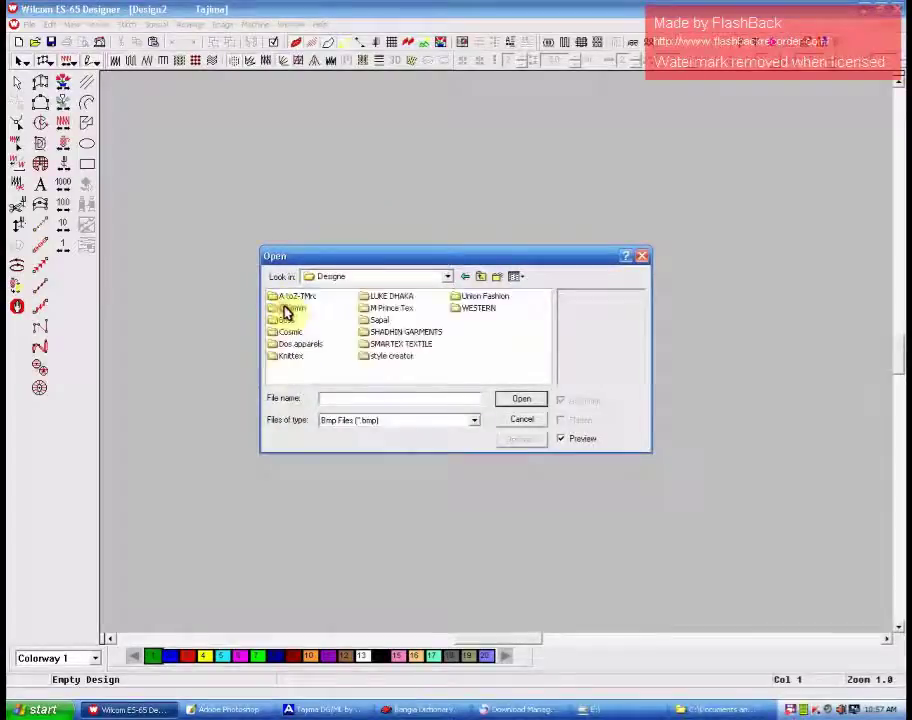
pyautogui.press('BackSpace')
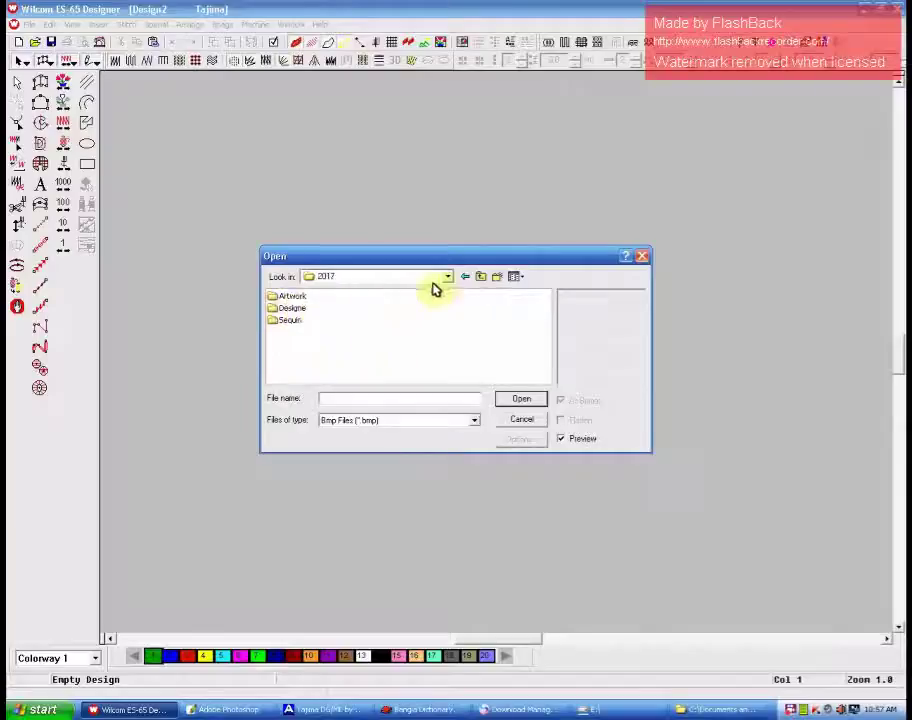
pyautogui.doubleClick(290, 297)
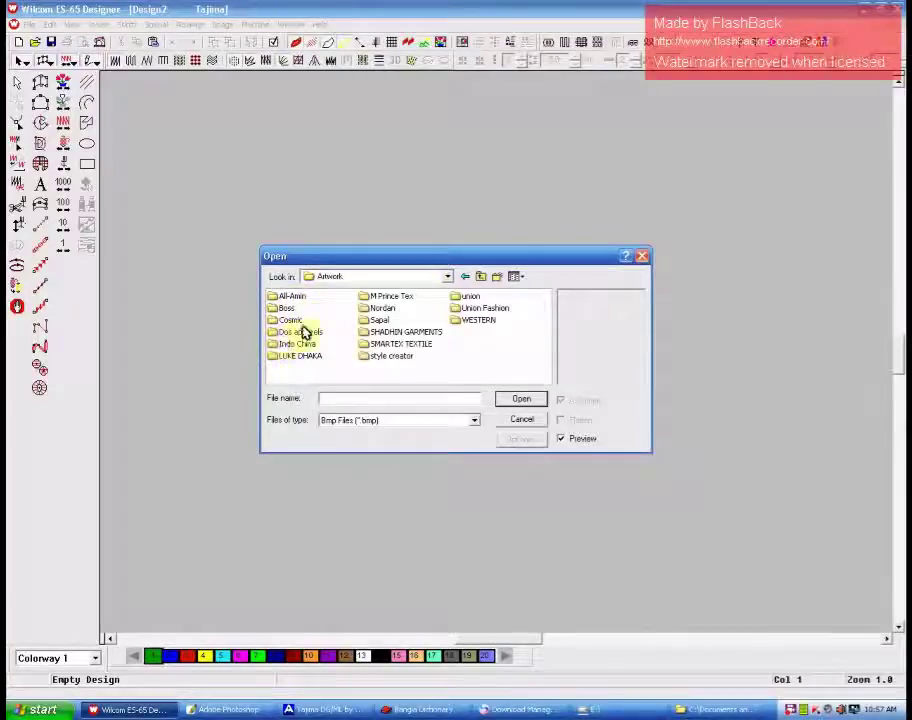
pyautogui.doubleClick(282, 309)
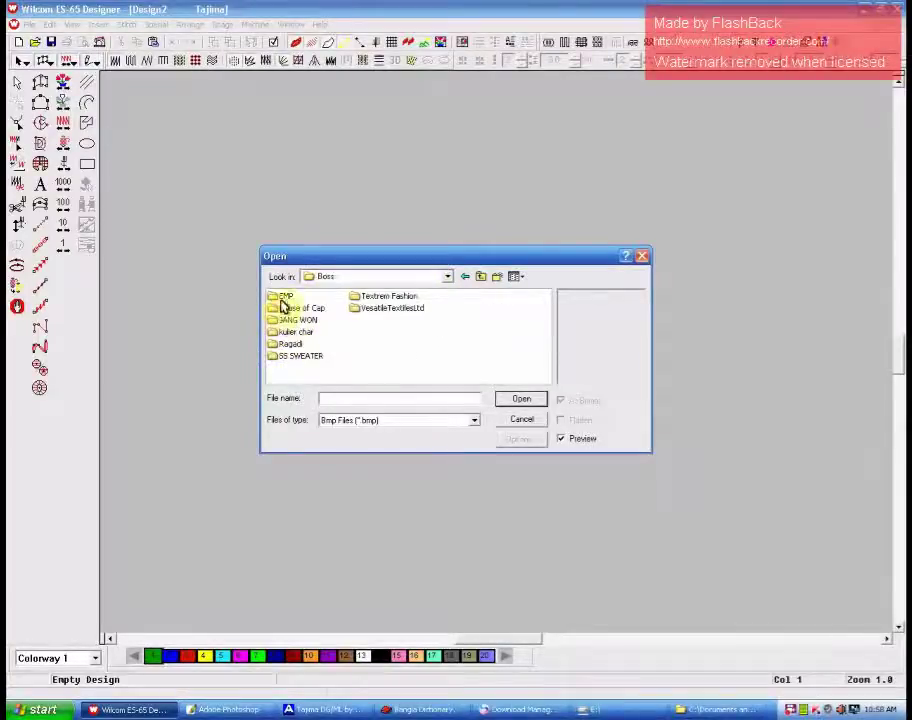
pyautogui.doubleClick(280, 298)
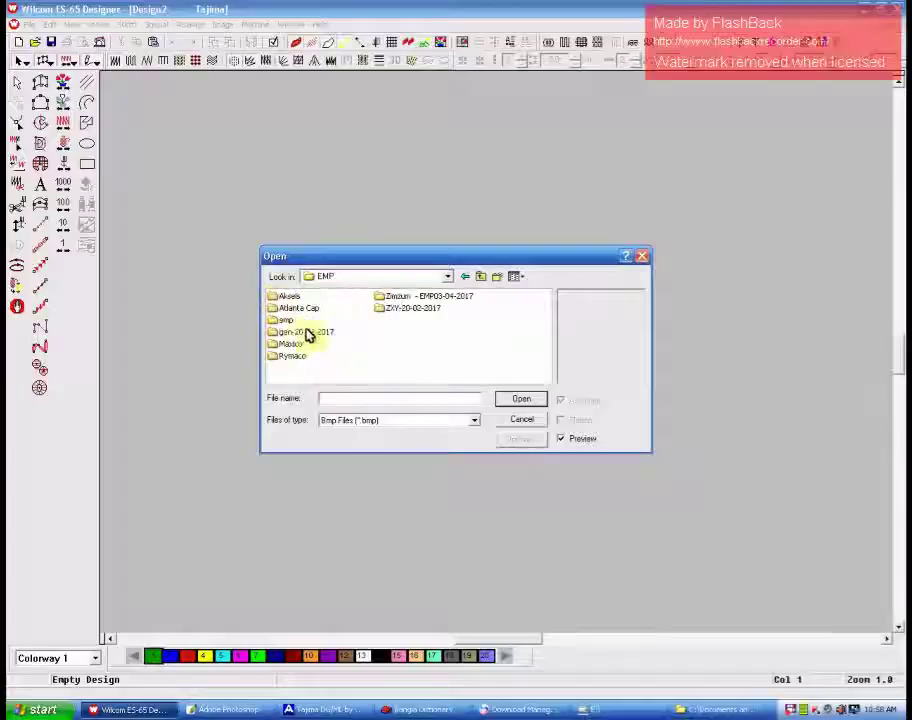
# Filter the file list to JPEG files and insert image 01 from the EMP folder.
pyautogui.doubleClick(281, 297)
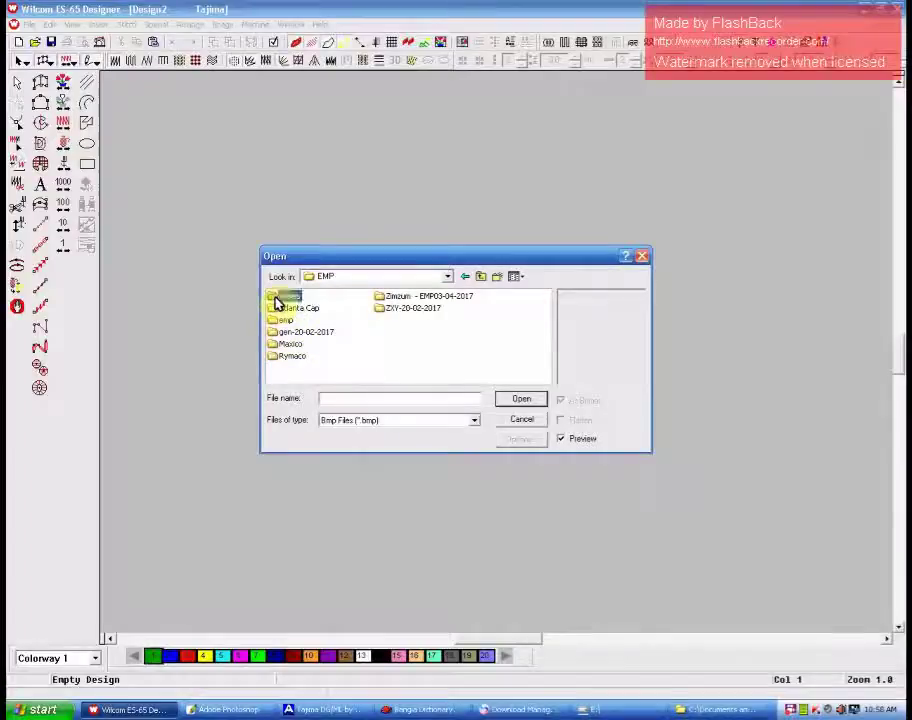
pyautogui.click(385, 424)
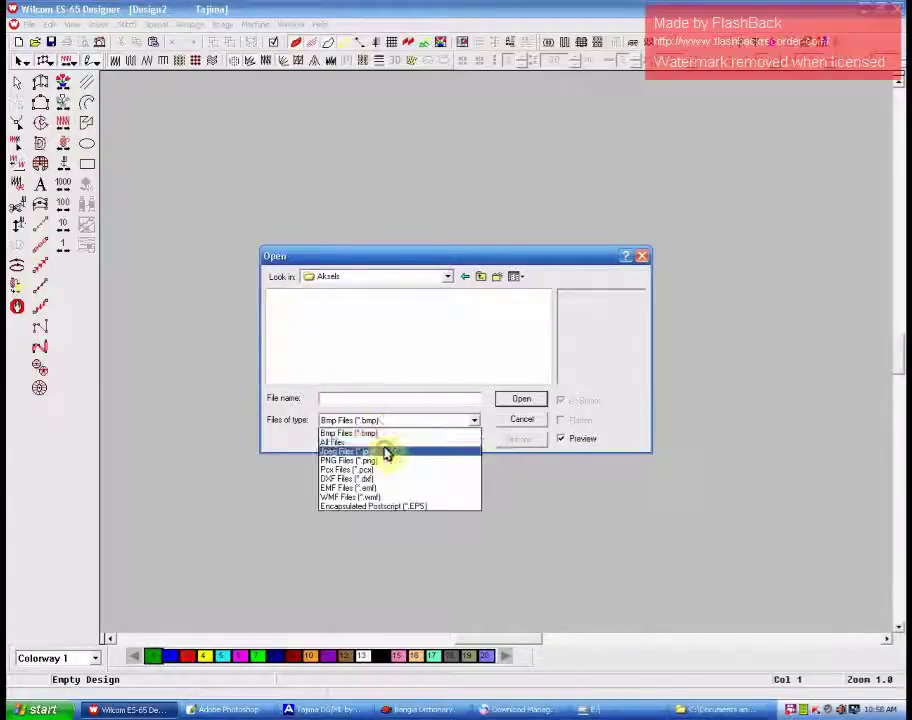
pyautogui.click(387, 447)
pyautogui.click(480, 277)
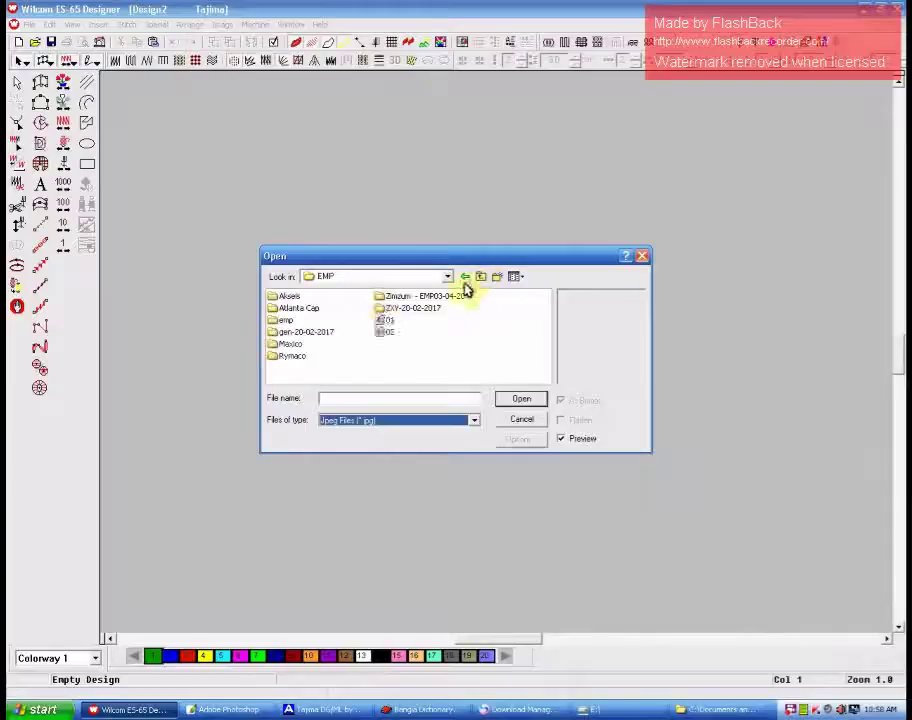
pyautogui.click(386, 322)
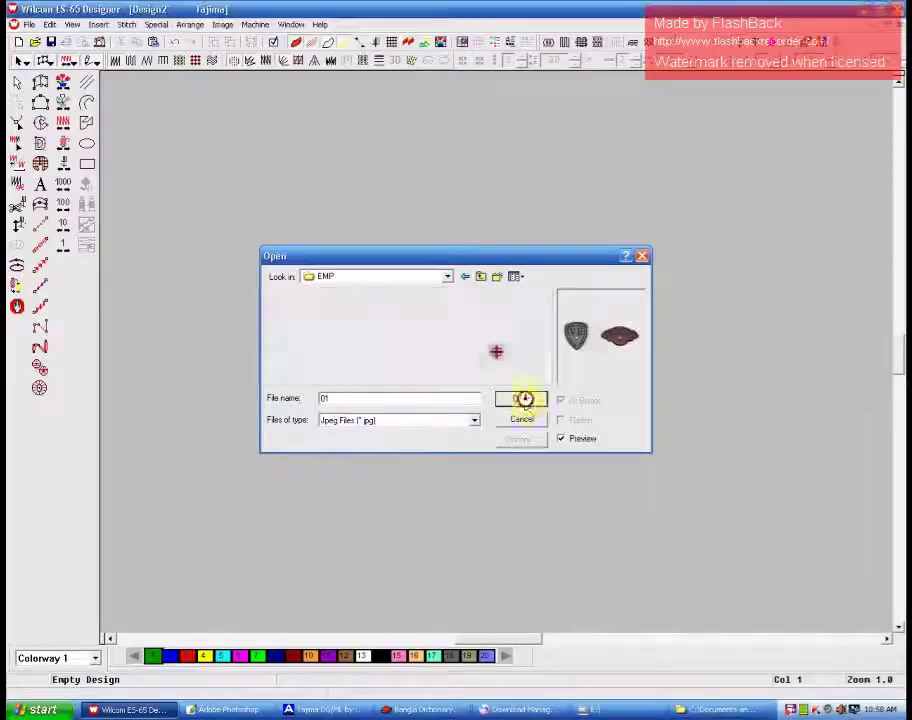
pyautogui.click(521, 400)
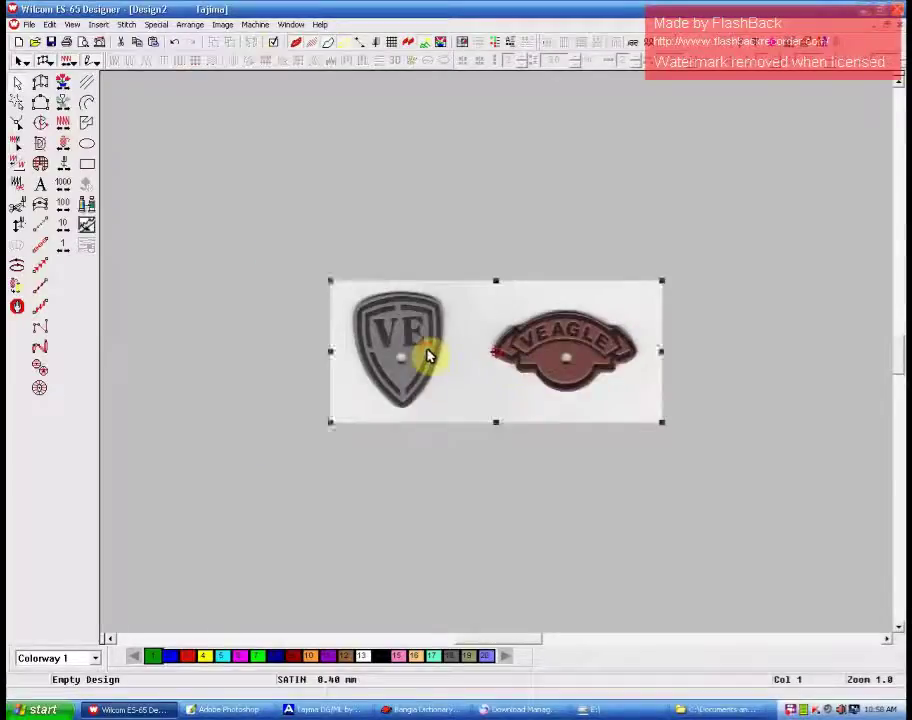
# Crop the inserted image to the VE shield badge, removing the VEAGLE badge.
pyautogui.press('z')
pyautogui.click(224, 25)
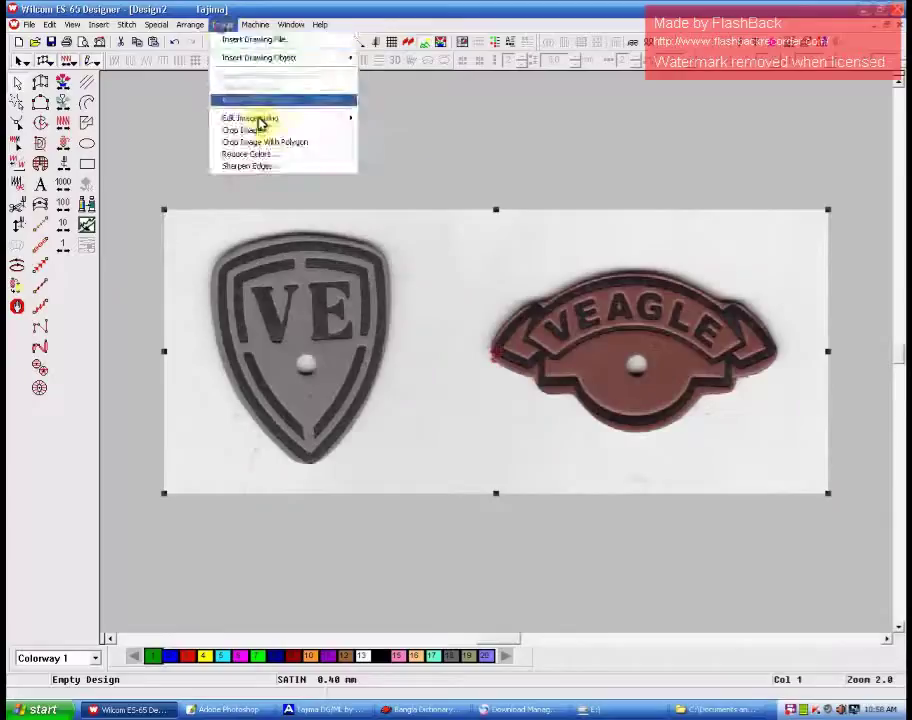
pyautogui.click(258, 128)
pyautogui.moveTo(190, 197); pyautogui.dragTo(393, 474)
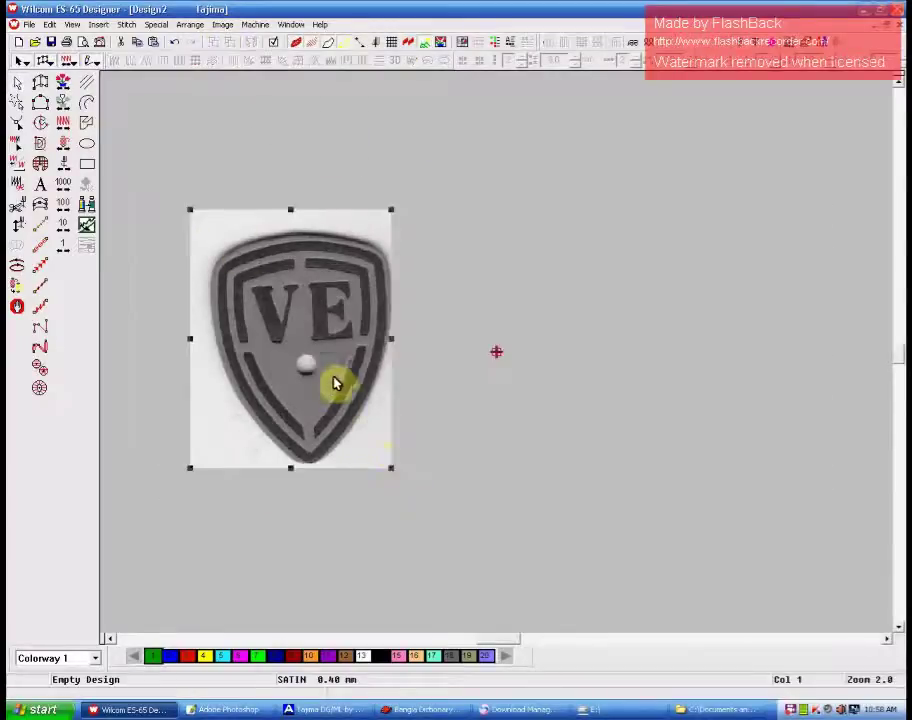
# Set the cropped shield image's position to X 0 and Y 0 mm.
pyautogui.rightClick(336, 354)
pyautogui.click(387, 365)
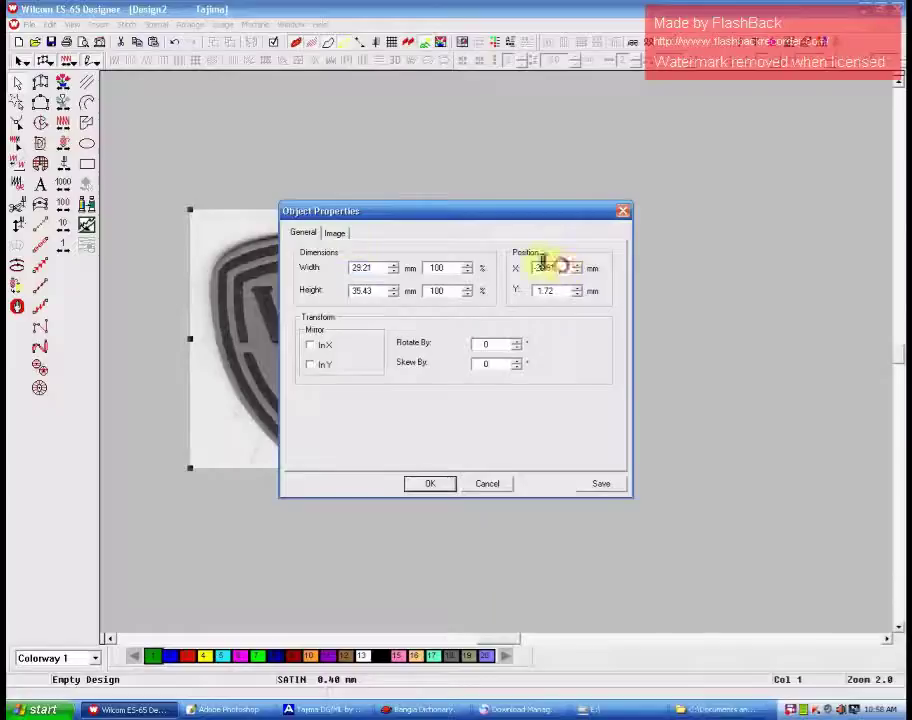
pyautogui.write('00')
pyautogui.press('Return')
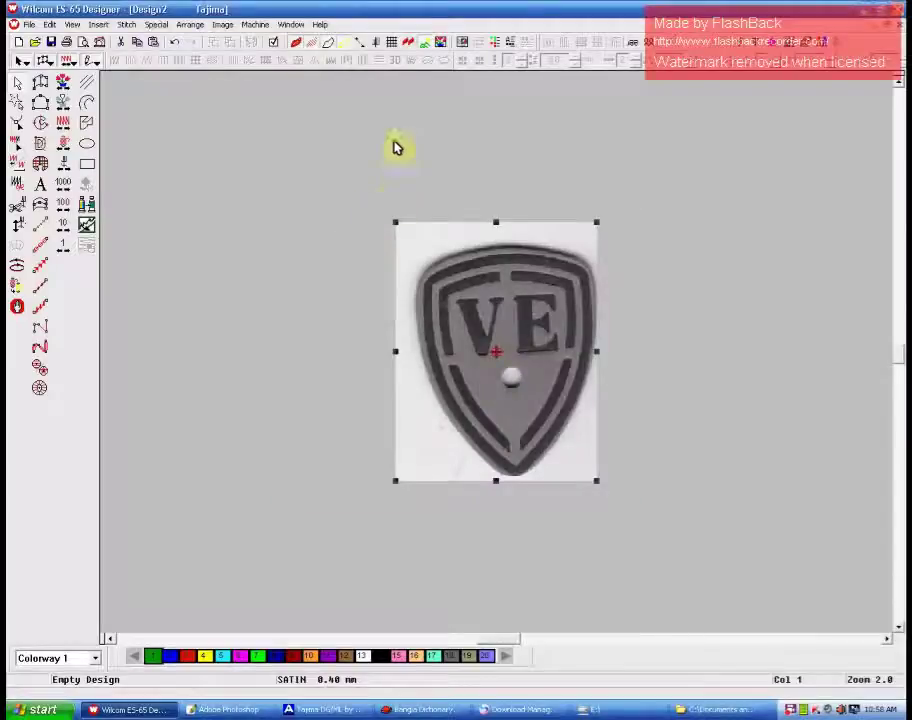
# Crop the image again closely around the shield and rotate it by about -3.8° to straighten it.
pyautogui.click(226, 25)
pyautogui.click(266, 164)
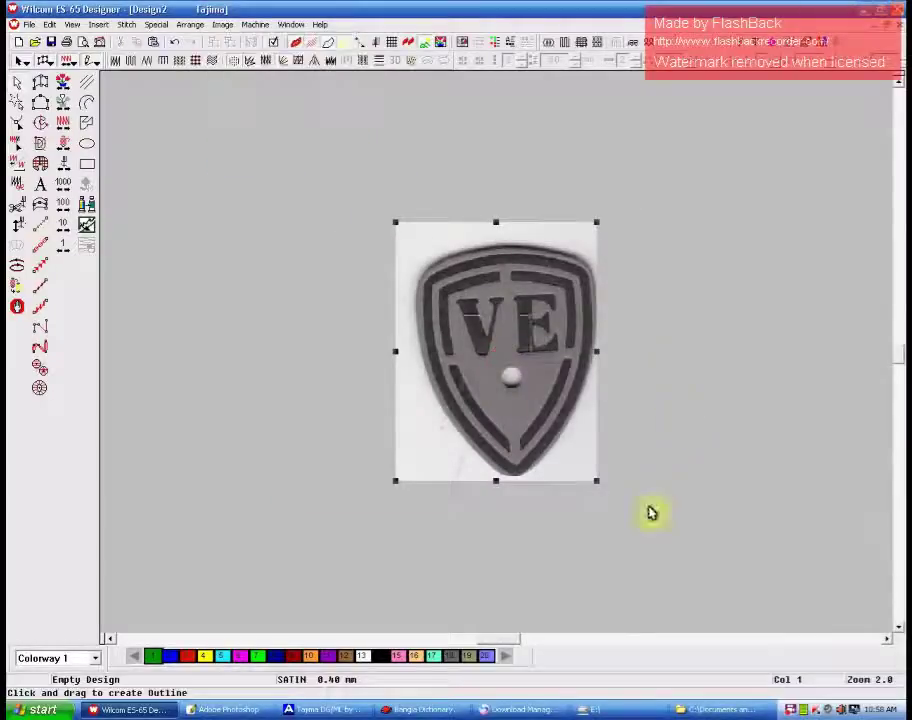
pyautogui.moveTo(648, 507); pyautogui.dragTo(412, 243)
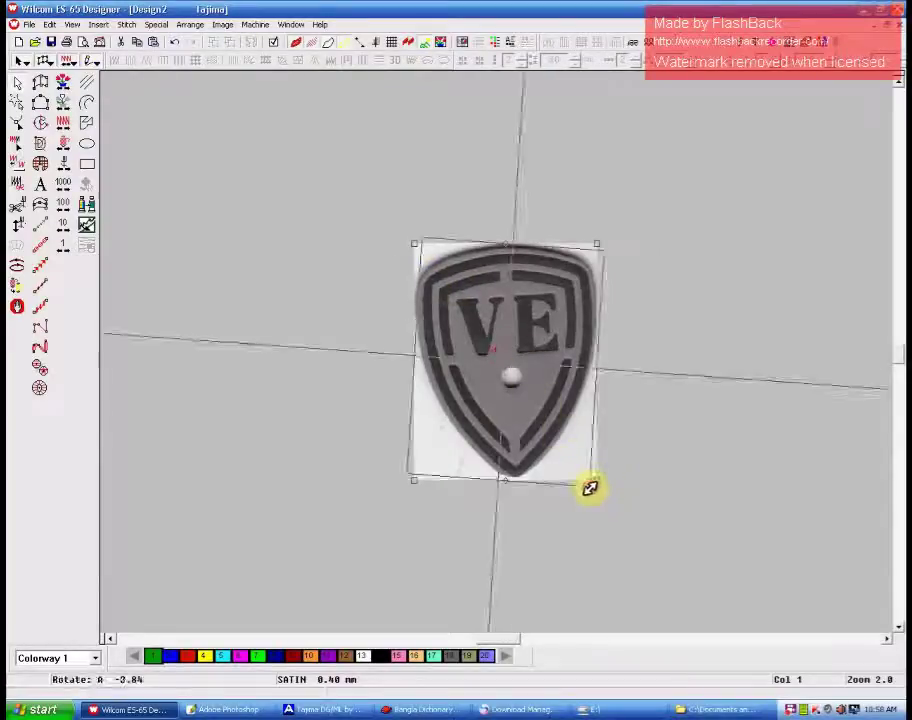
# Recentre the straightened shield image at X 0 and Y 0 mm and deselect it.
pyautogui.rightClick(547, 396)
pyautogui.click(560, 400)
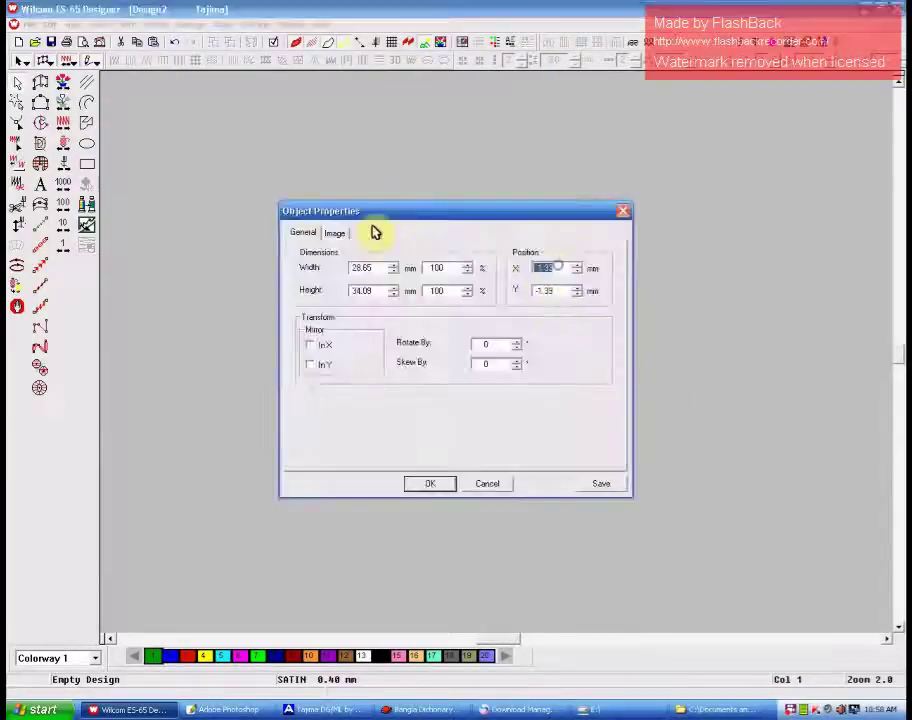
pyautogui.write('0')
pyautogui.press('Tab')
pyautogui.write('0')
pyautogui.press('Return')
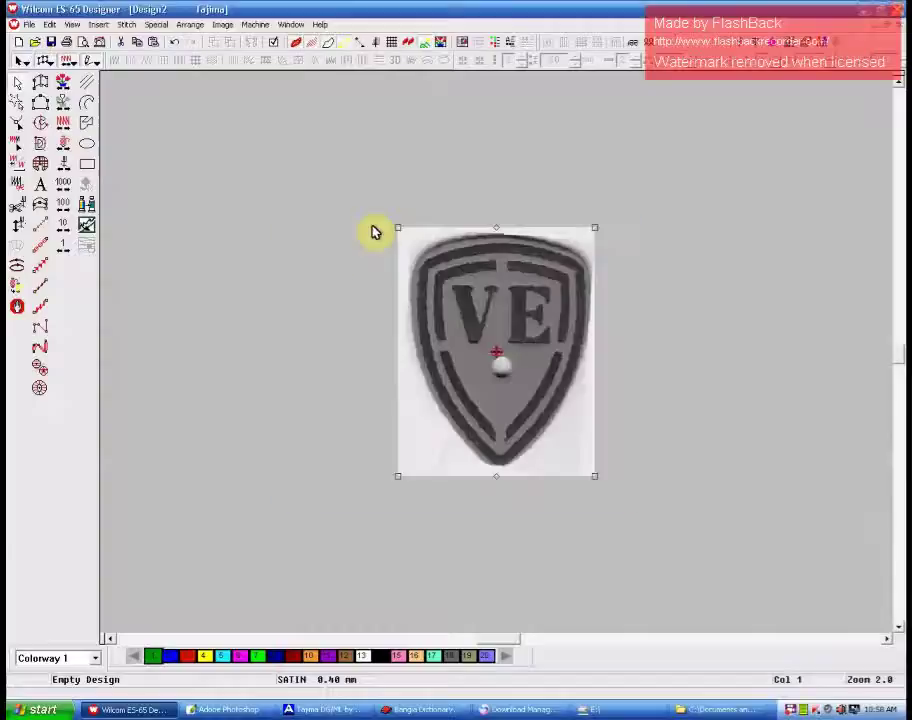
pyautogui.click(270, 308)
# Start a run stitch at the shield's lower tip and trace the outer border's inner edge up its right side to the upper-right corner.
pyautogui.press('z')
pyautogui.click(48, 222)
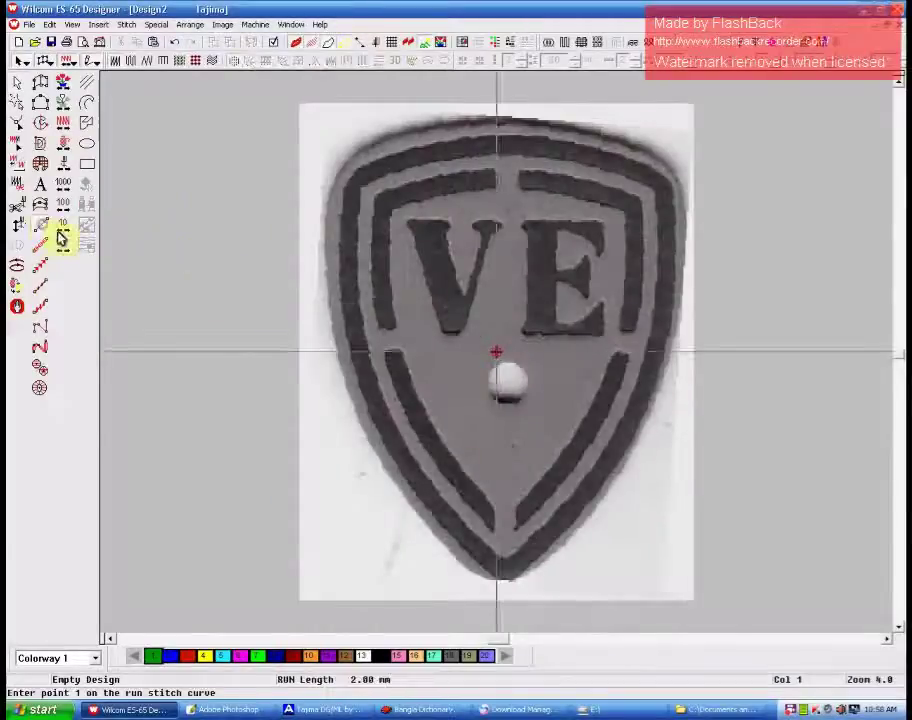
pyautogui.scroll(-2, 505, 427)
pyautogui.press('z')
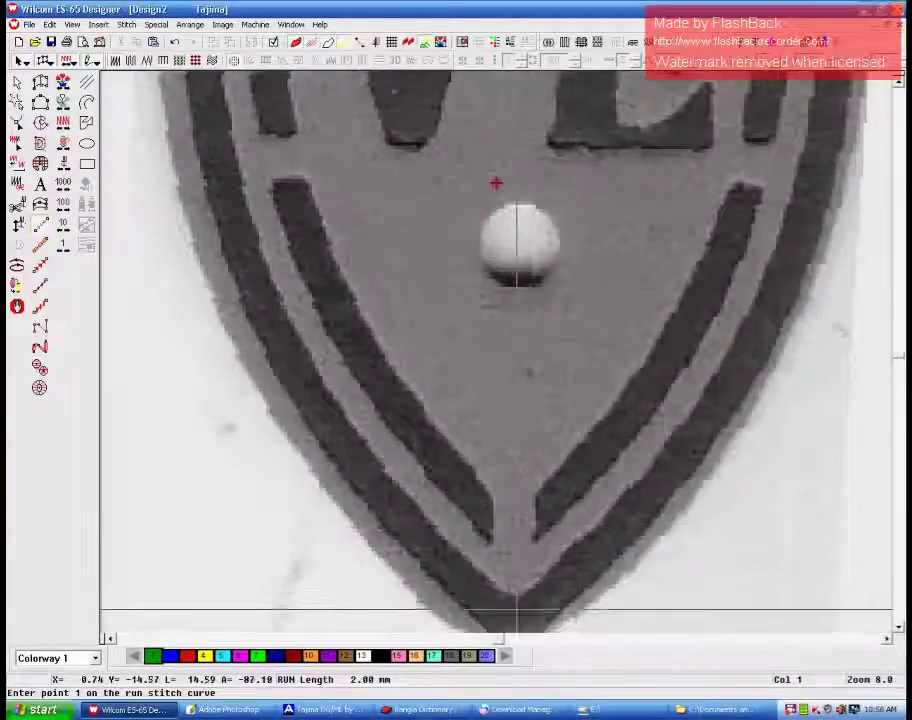
pyautogui.scroll(-1, 516, 610)
pyautogui.click(516, 513)
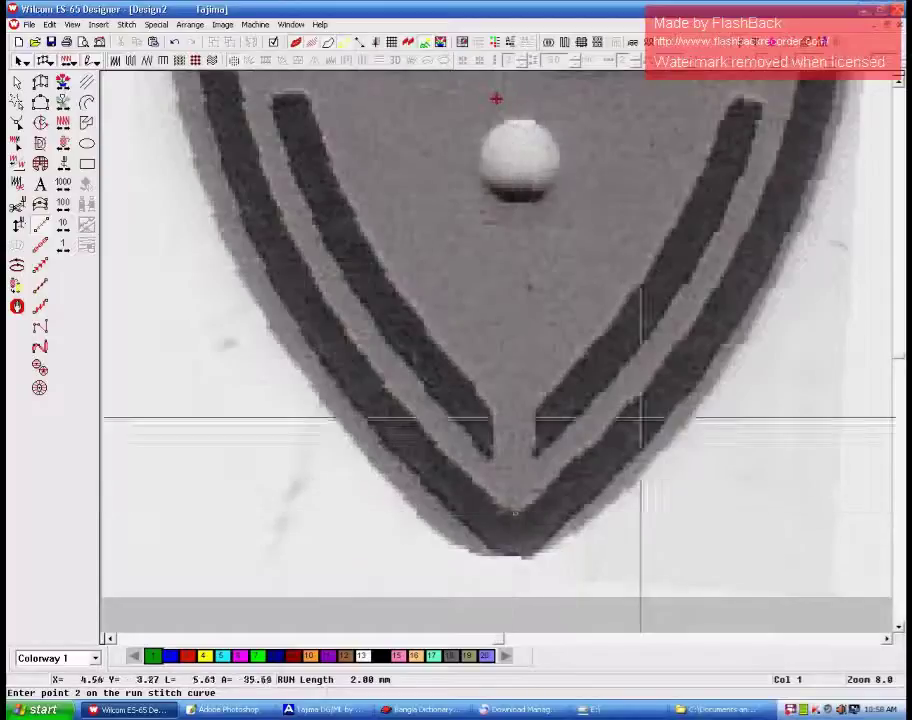
pyautogui.click(665, 366)
pyautogui.click(898, 289)
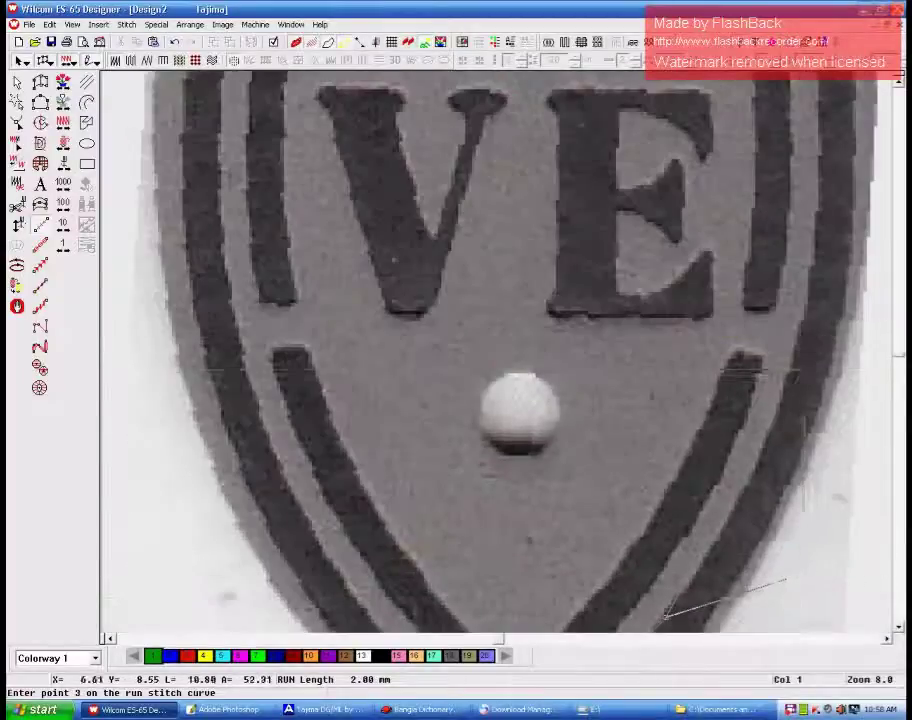
pyautogui.click(771, 420)
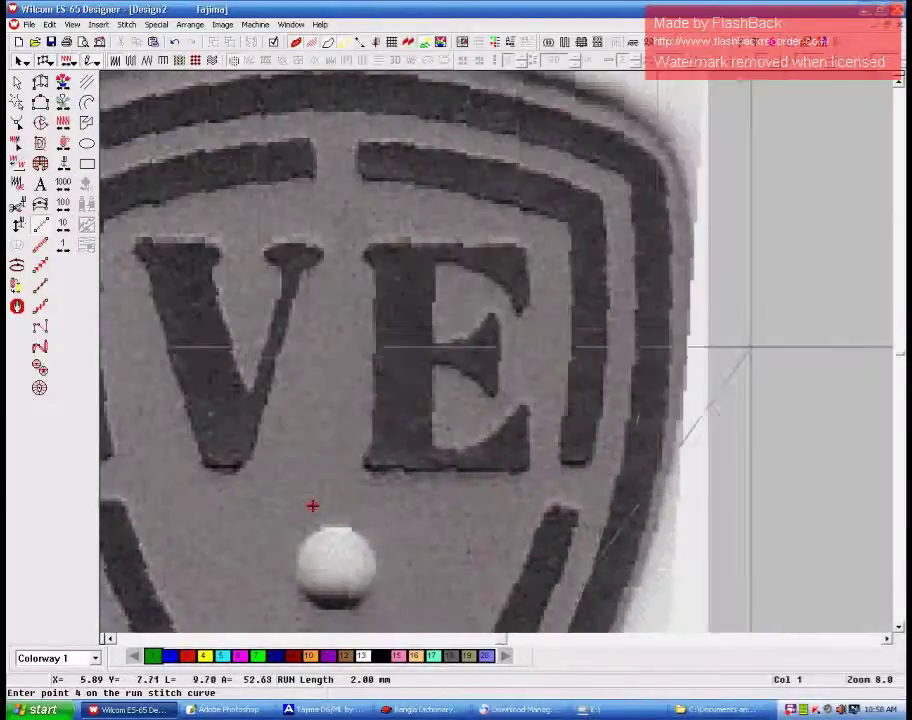
pyautogui.click(630, 379)
pyautogui.scroll(2, 633, 374)
pyautogui.click(630, 350)
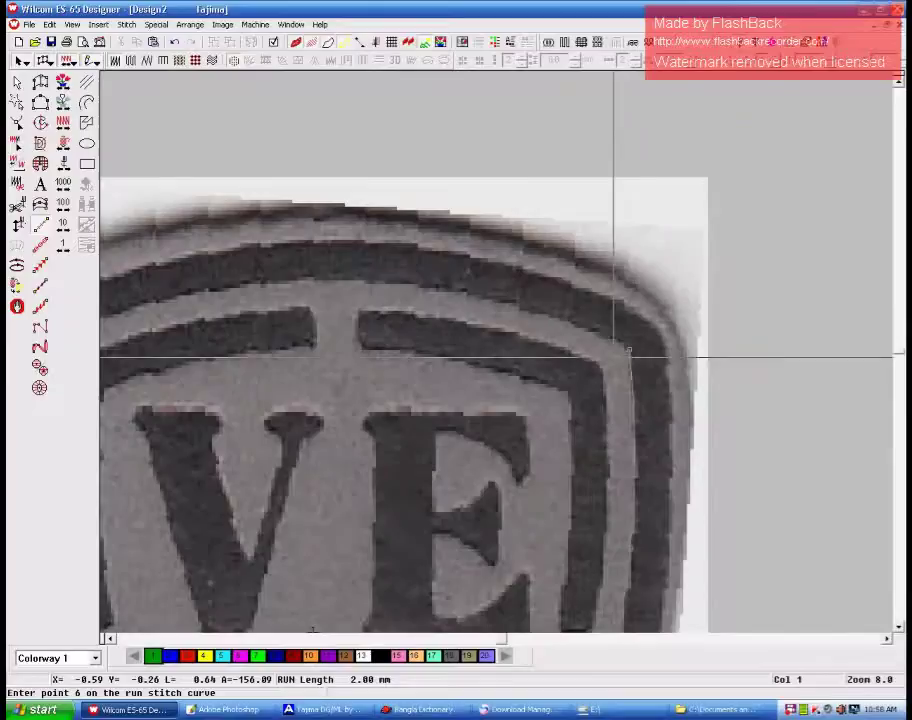
# Continue the run stitch along the border's top inner edge, through the top centre to the upper-left corner.
pyautogui.click(492, 297)
pyautogui.press('BackSpace')
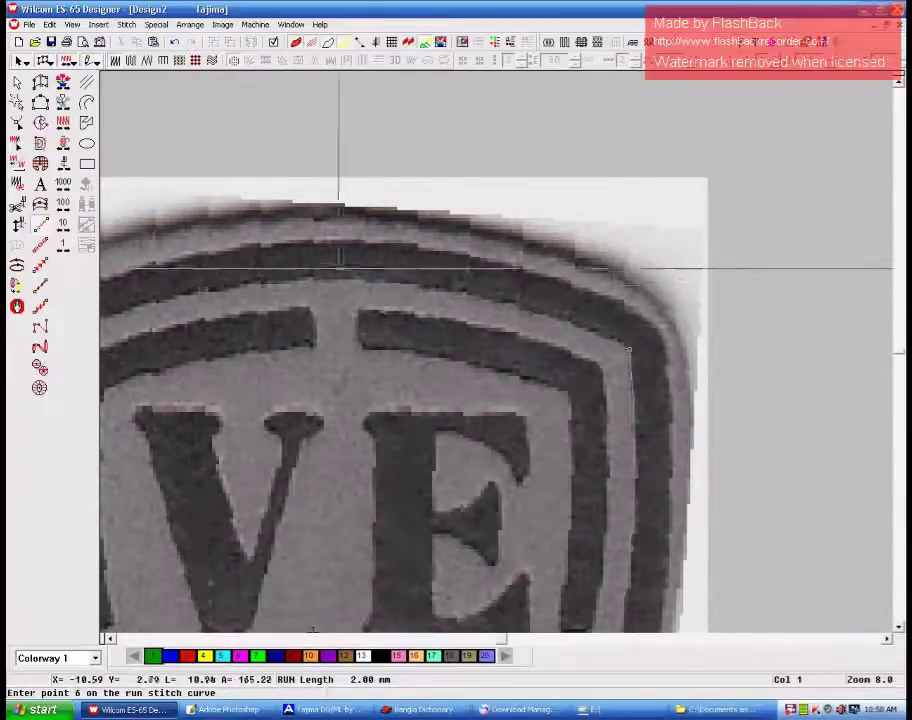
pyautogui.click(329, 279)
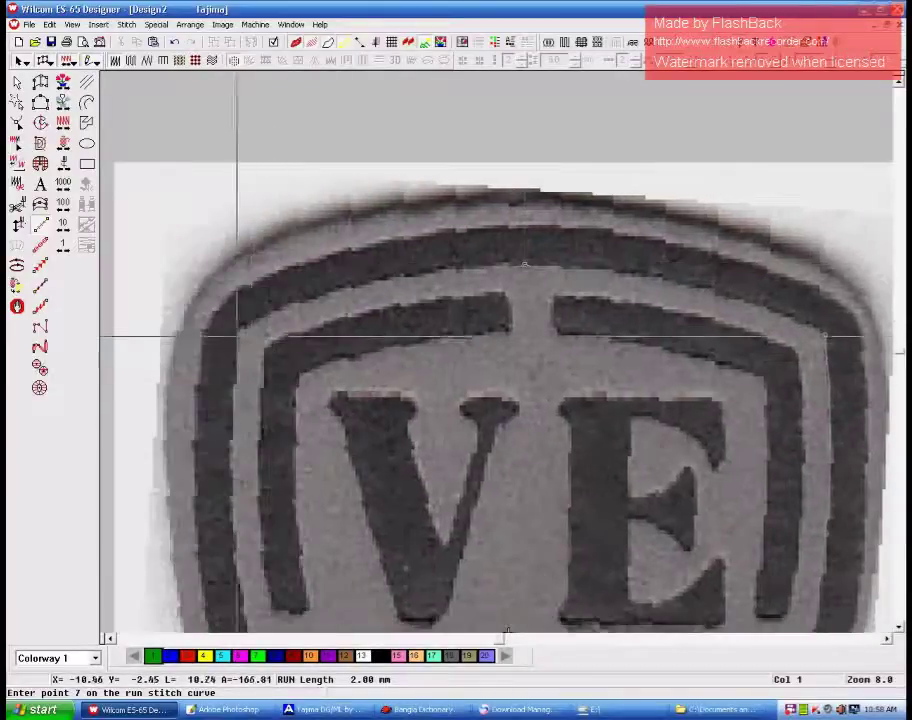
pyautogui.click(237, 334)
# Trace the border's left inner edge down to the lower tip and complete the run stitch outline.
pyautogui.scroll(-3, 240, 325)
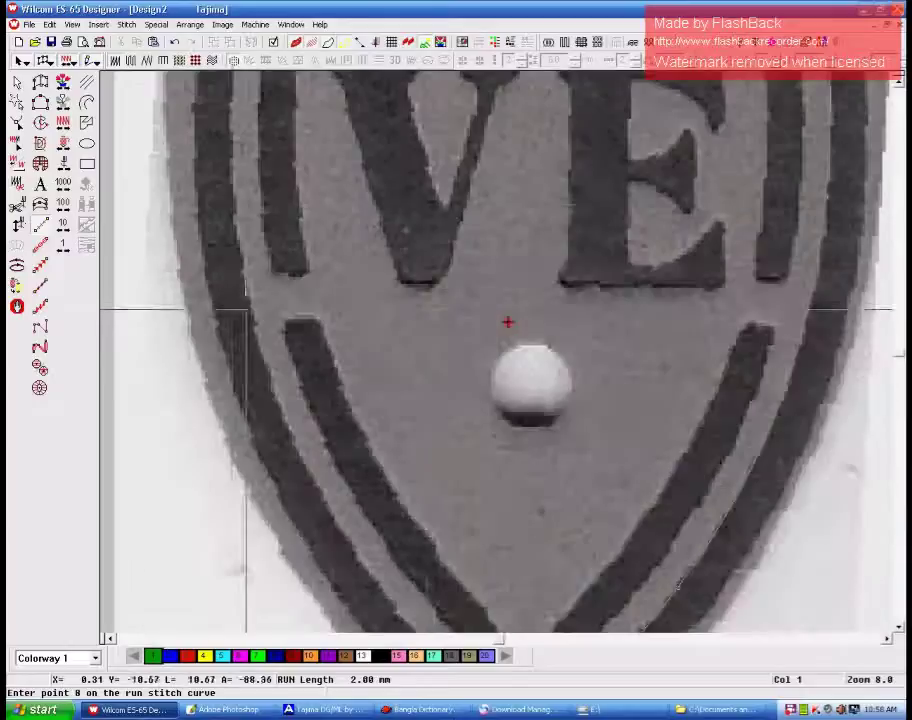
pyautogui.click(233, 205)
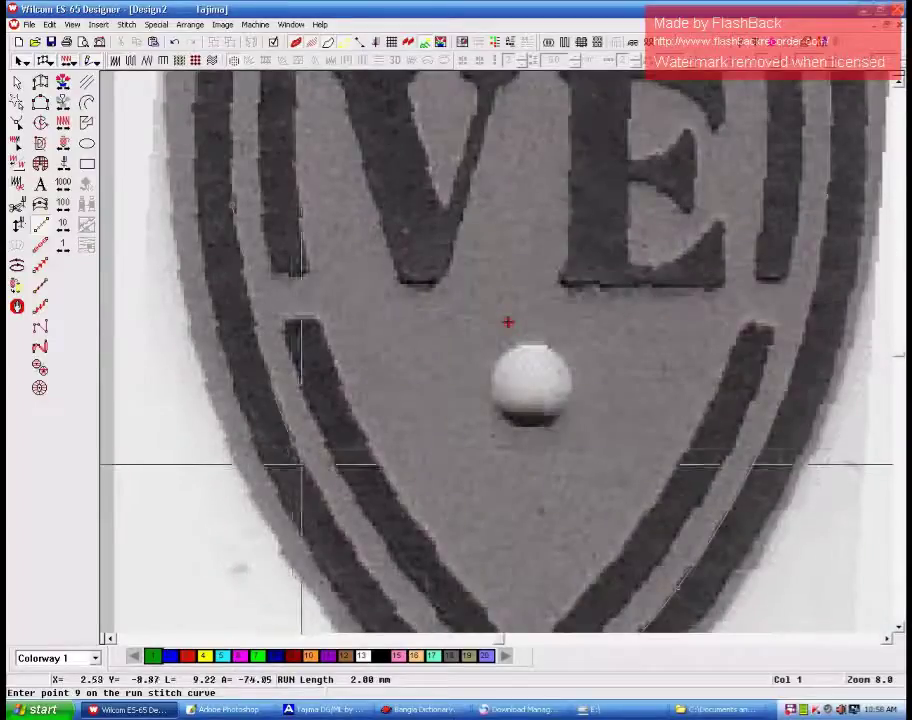
pyautogui.click(291, 467)
pyautogui.scroll(-5, 491, 413)
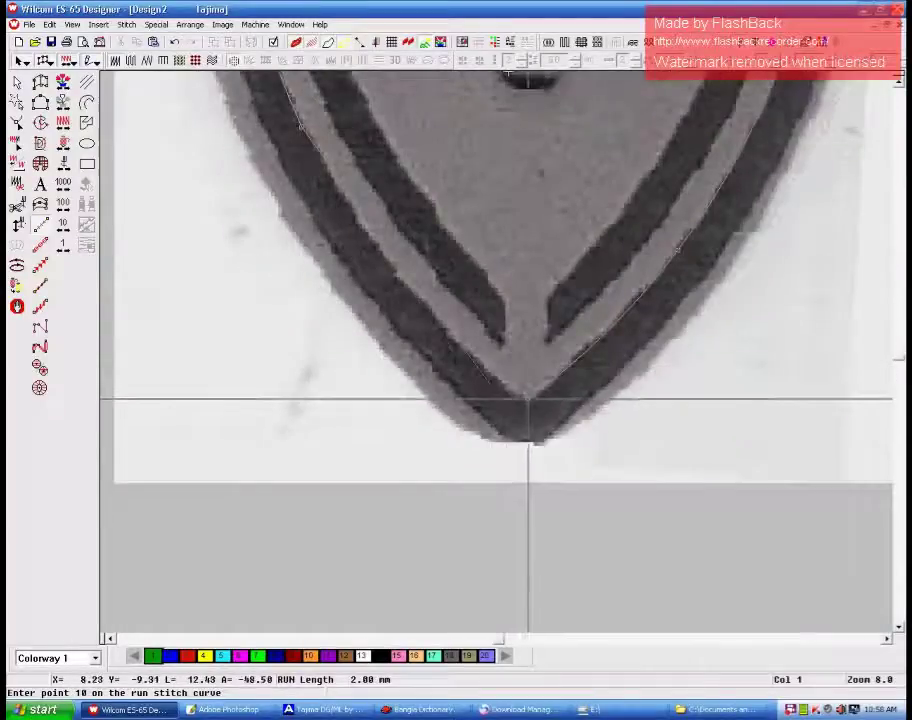
pyautogui.press('Return')
pyautogui.scroll(2, 600, 398)
pyautogui.hotkey('shift', 'z')
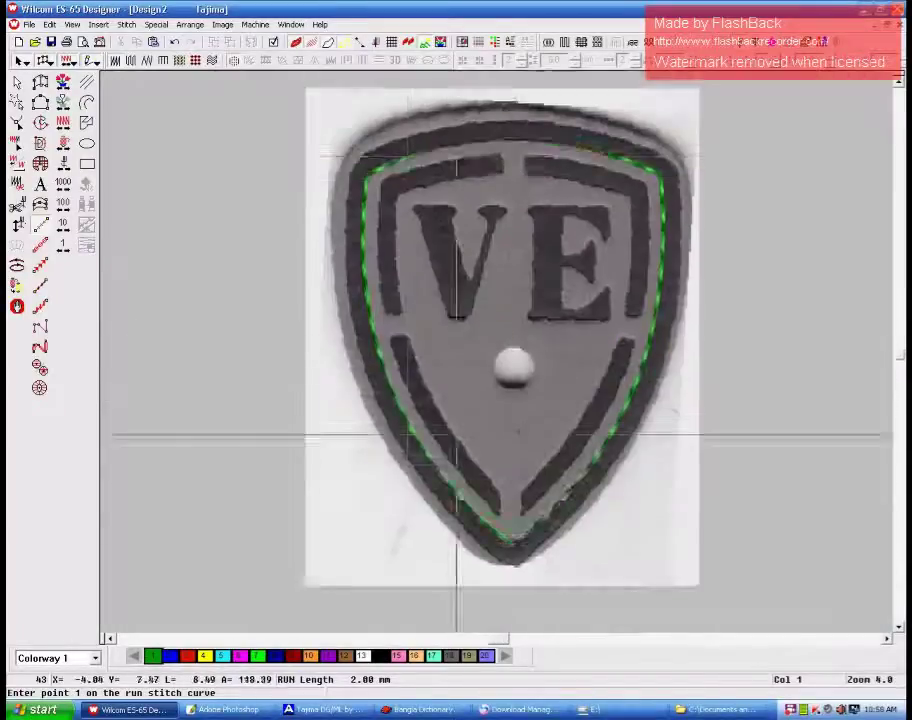
pyautogui.scroll(1, 450, 432)
pyautogui.scroll(-1, 250, 180)
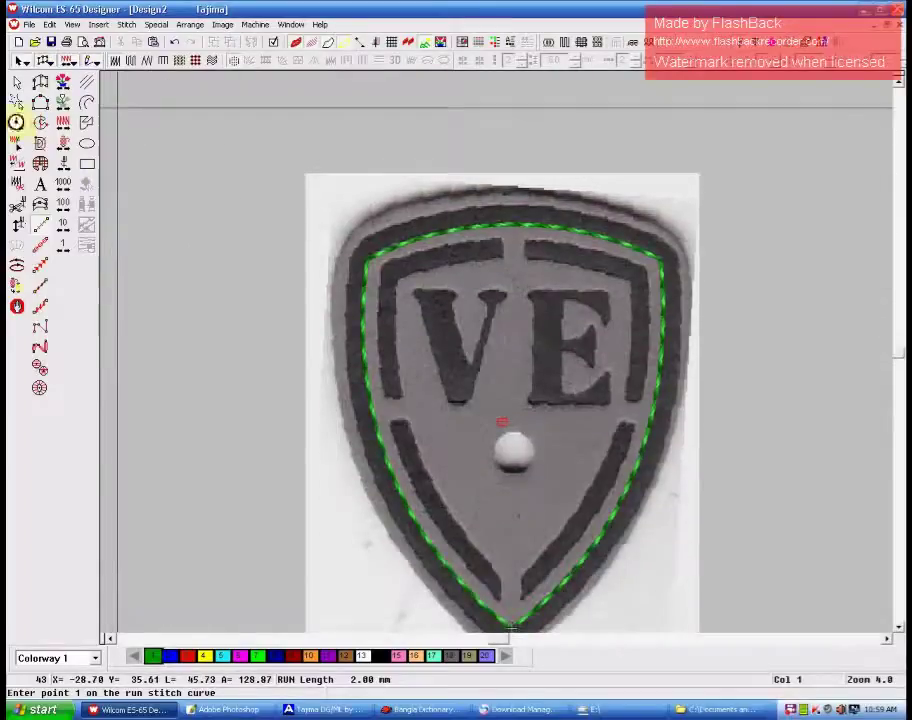
# Duplicate the run stitch outline, mirror the copy in X, and assign it thread colour 3, red.
pyautogui.click(16, 122)
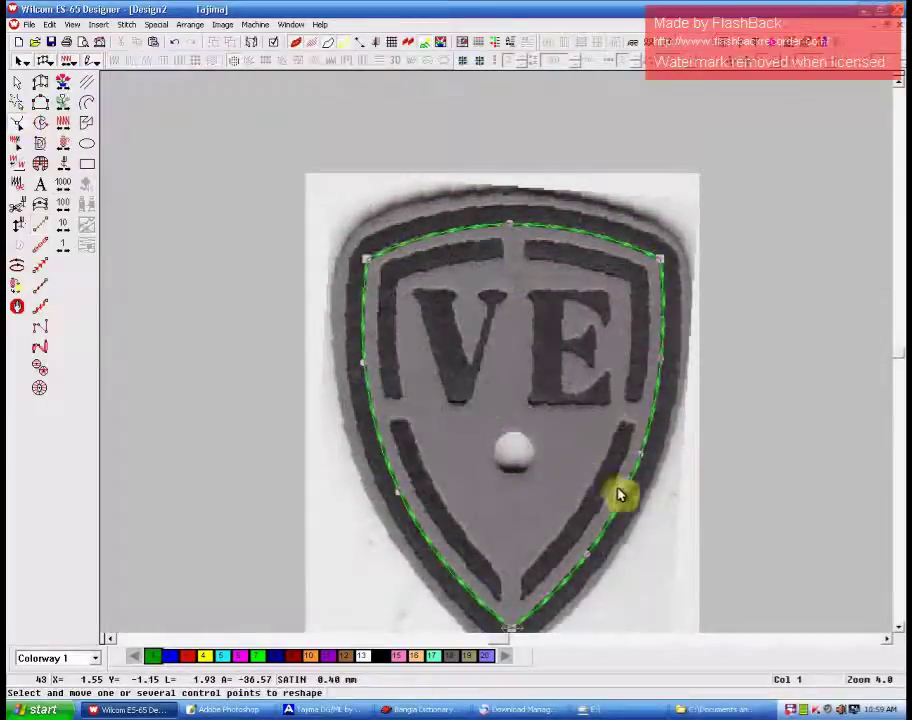
pyautogui.click(17, 83)
pyautogui.rightClick(448, 354)
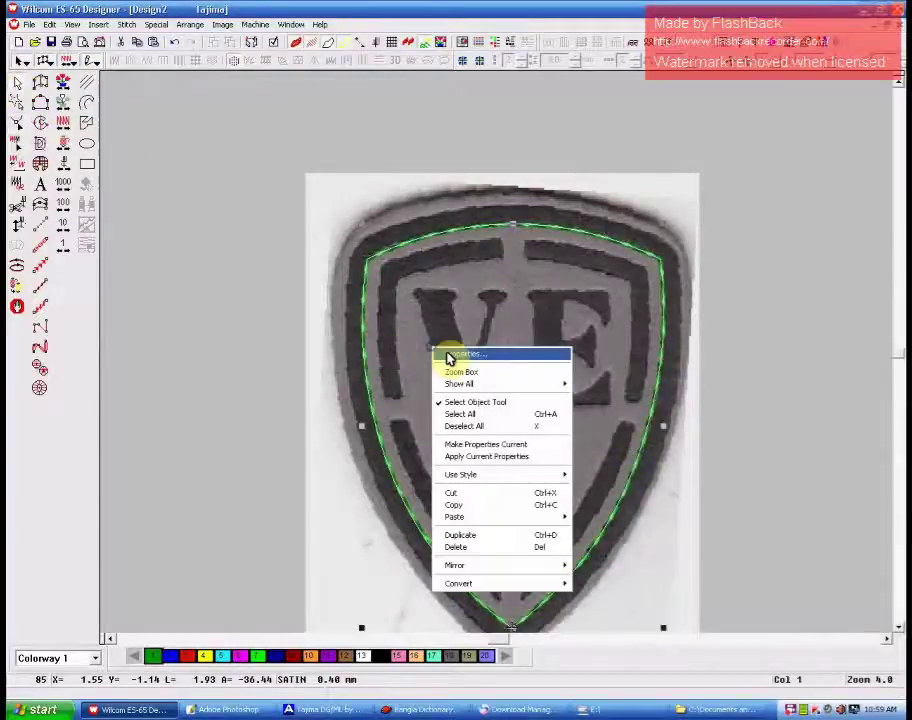
pyautogui.click(480, 357)
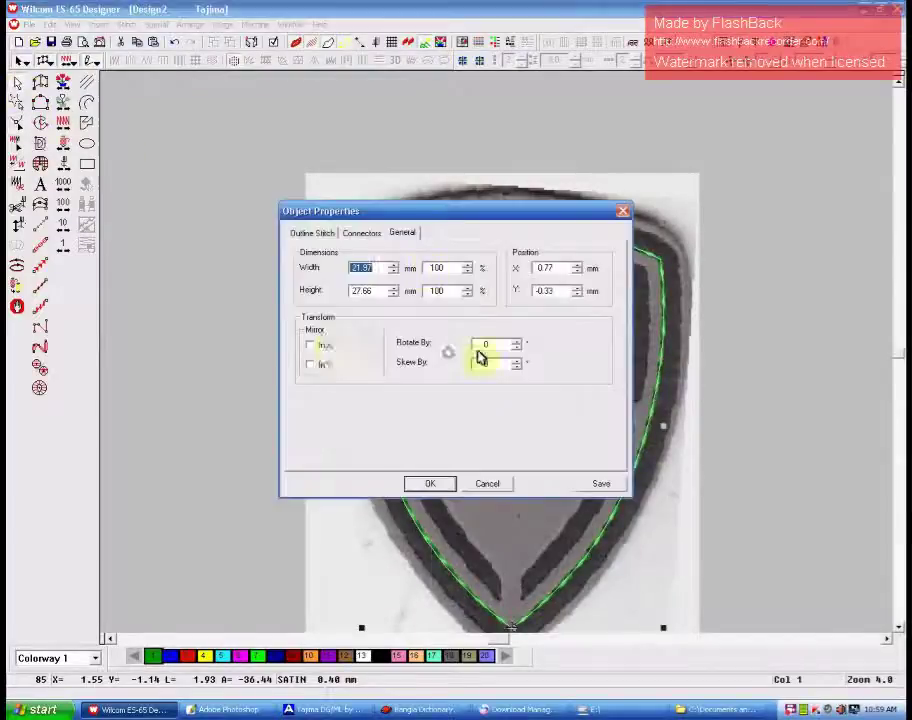
pyautogui.click(428, 484)
pyautogui.click(187, 656)
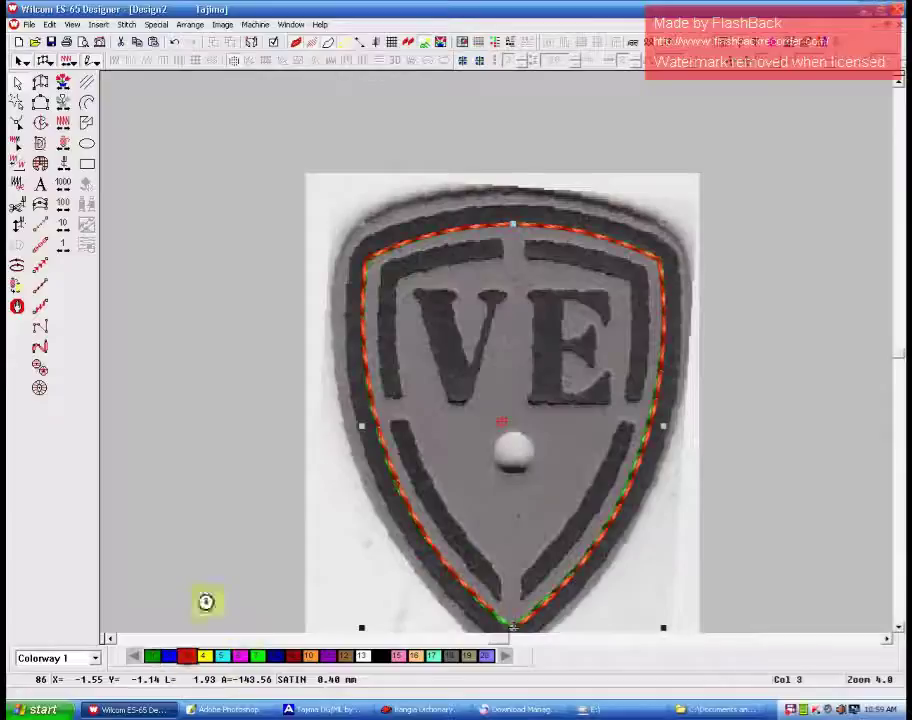
# Hide the artwork and reshape the outline's upper-left corner point to line up with the mirrored copy.
pyautogui.click(14, 127)
pyautogui.press('d')
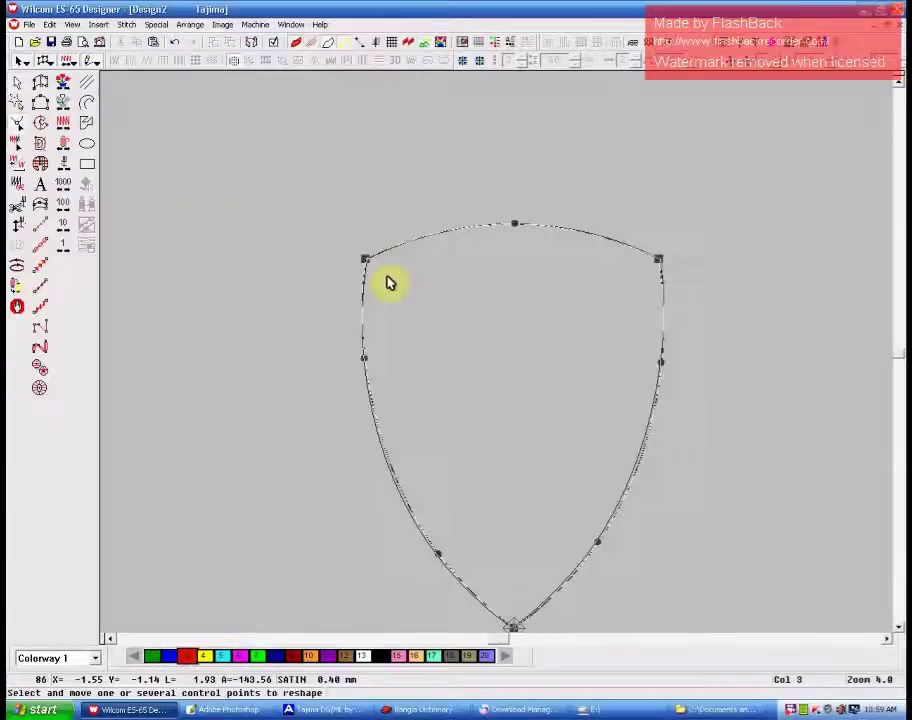
pyautogui.press('z')
pyautogui.press('z')
pyautogui.press('Left')
pyautogui.press('Left')
pyautogui.scroll(3, 401, 267)
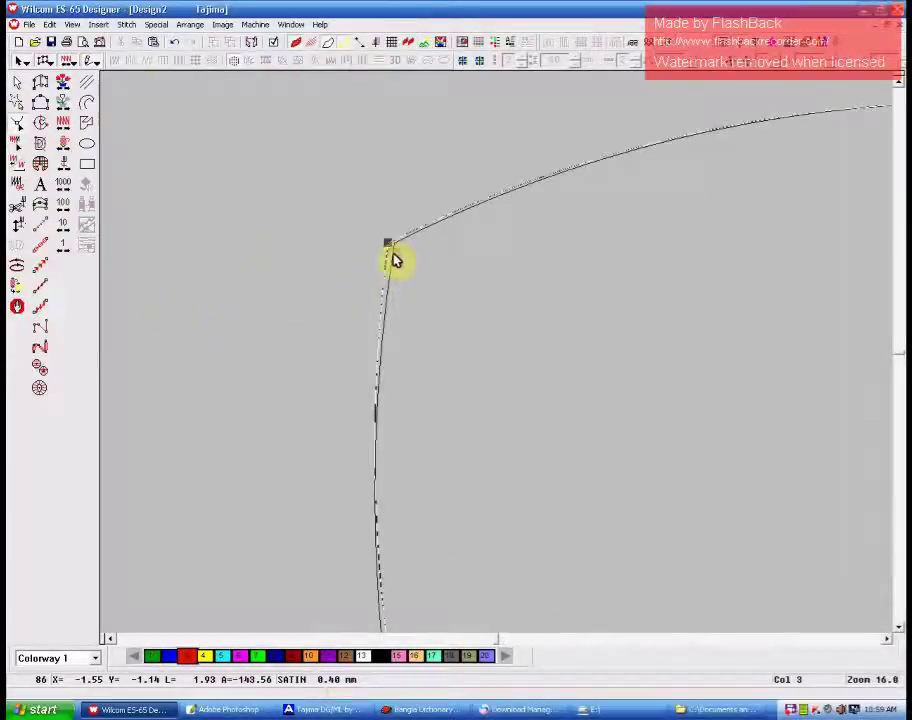
pyautogui.click(394, 250)
pyautogui.moveTo(397, 244); pyautogui.dragTo(388, 242)
# Adjust the control points along the outline's left and right sides to follow the mirrored copy.
pyautogui.press('Down')
pyautogui.press('Down')
pyautogui.press('Down')
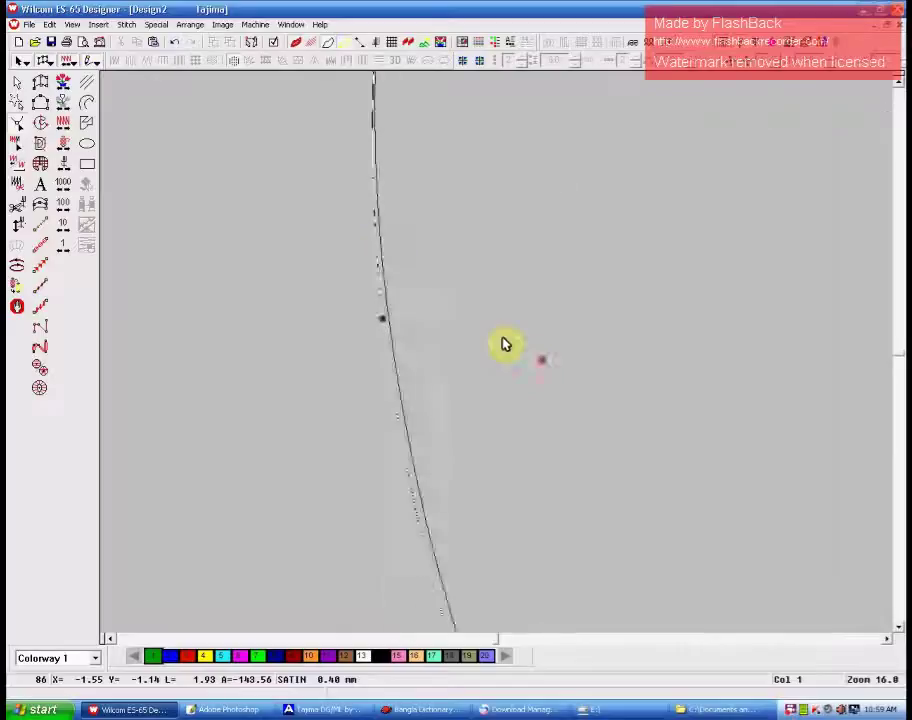
pyautogui.moveTo(489, 261); pyautogui.dragTo(784, 340)
pyautogui.press('Right')
pyautogui.press('Right')
pyautogui.press('Right')
pyautogui.press('Right')
pyautogui.scroll(3, 590, 268)
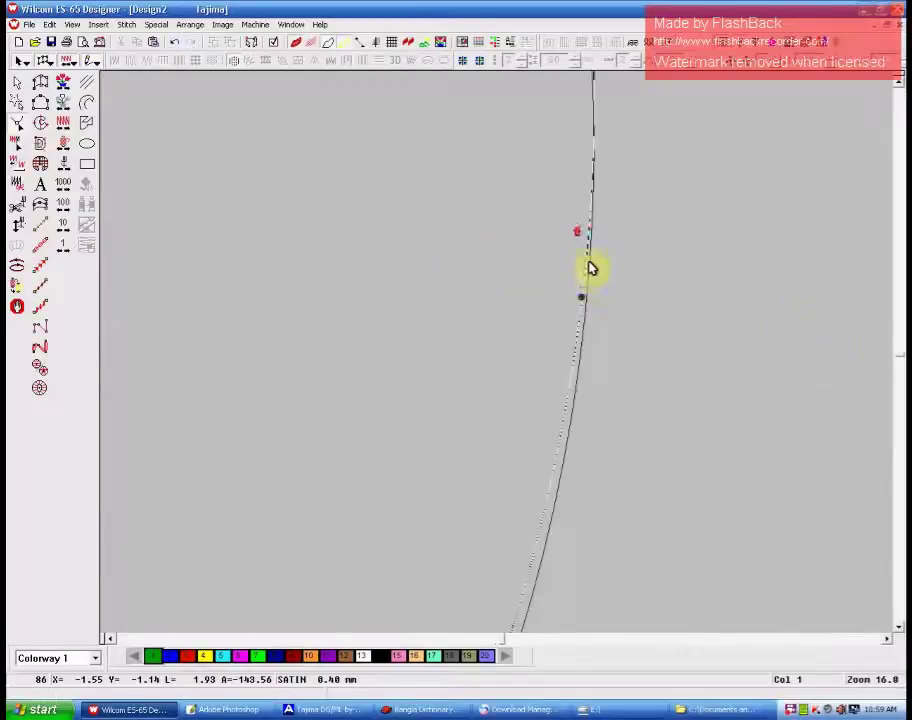
pyautogui.scroll(-10, 586, 299)
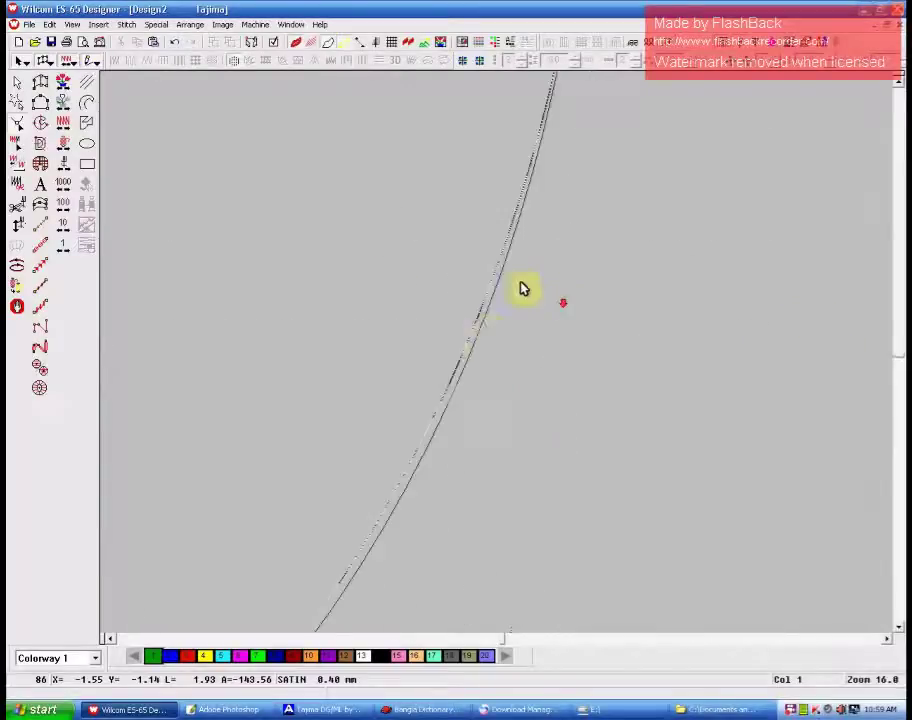
pyautogui.moveTo(287, 488); pyautogui.dragTo(296, 490)
# Reshape the outline at the shield's lower tip to align its end points with the mirrored copy.
pyautogui.press('Left')
pyautogui.press('Left')
pyautogui.press('Left')
pyautogui.press('Down')
pyautogui.press('Down')
pyautogui.press('Down')
pyautogui.press('Down')
pyautogui.press('z')
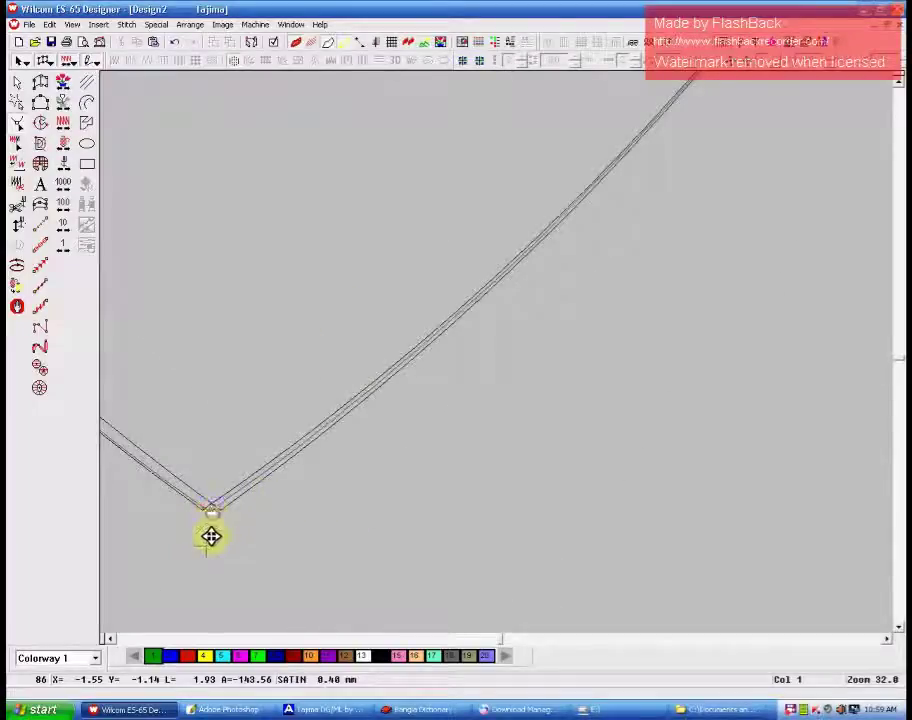
pyautogui.click(212, 511)
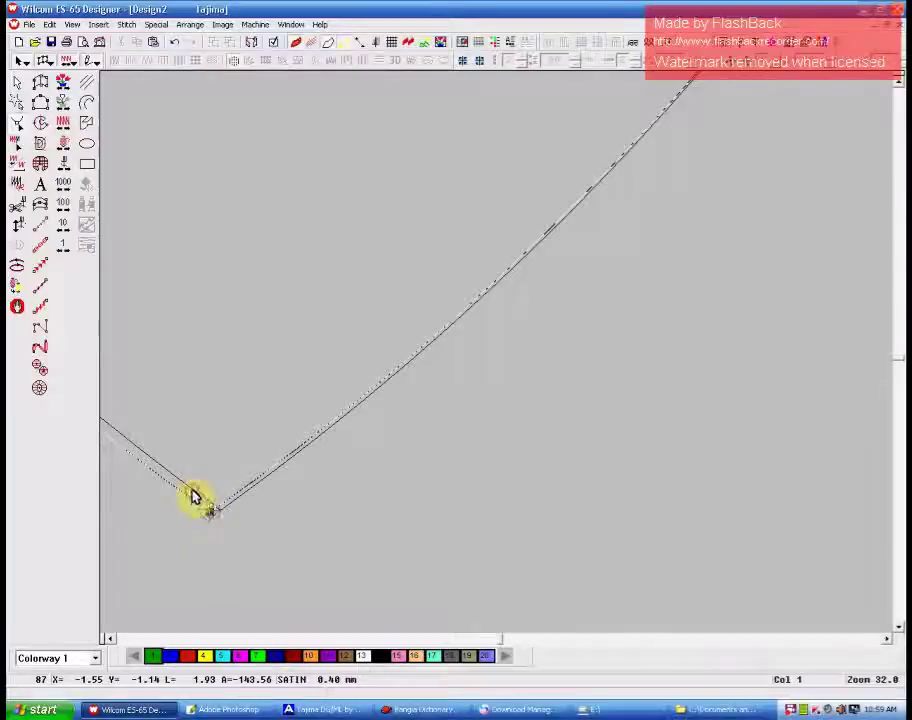
# Delete the mirrored duplicate outline and clear the selection.
pyautogui.click(193, 490)
pyautogui.click(16, 86)
pyautogui.press('Delete')
pyautogui.press('x')
pyautogui.press('x')
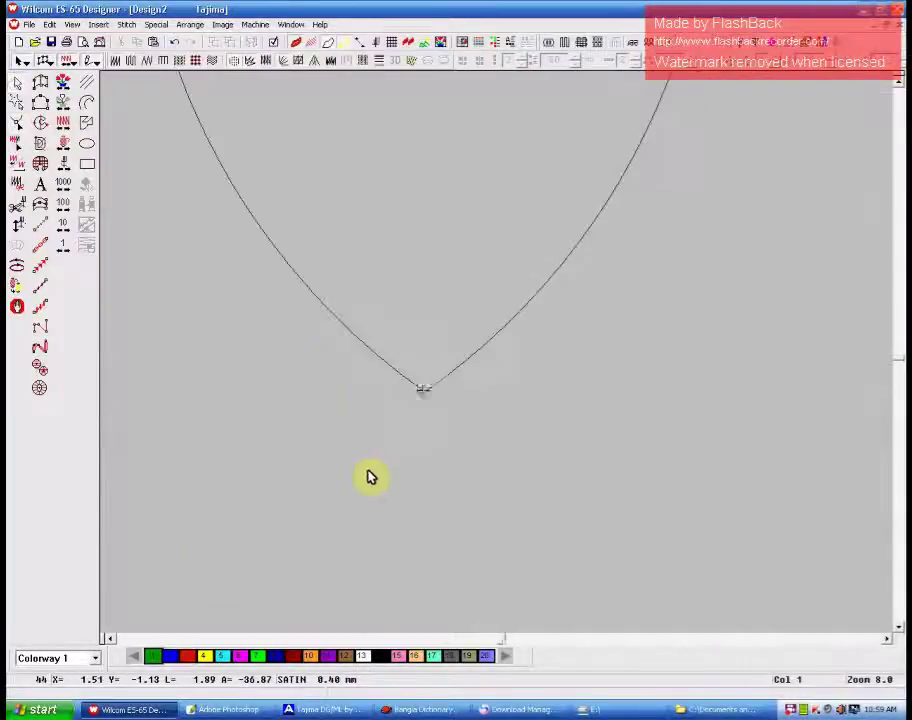
# Show the artwork and draw a vertical run stitch guide about 40 mm long through the shield's centre, from below the tip to above the top.
pyautogui.press('s')
pyautogui.press('d')
pyautogui.hotkey('shift', 'z')
pyautogui.click(63, 245)
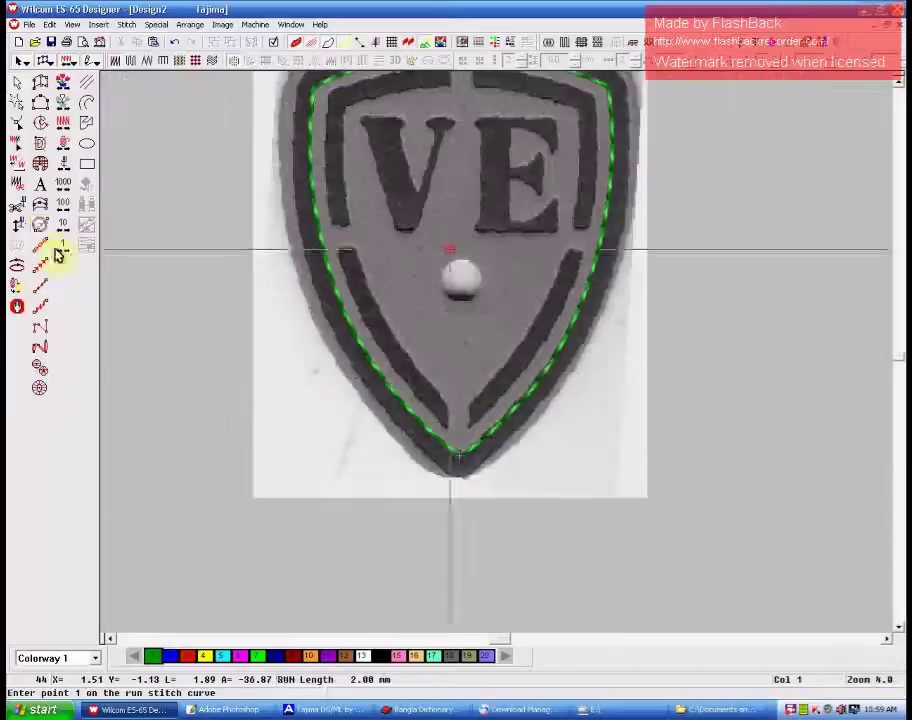
pyautogui.scroll(3, 464, 246)
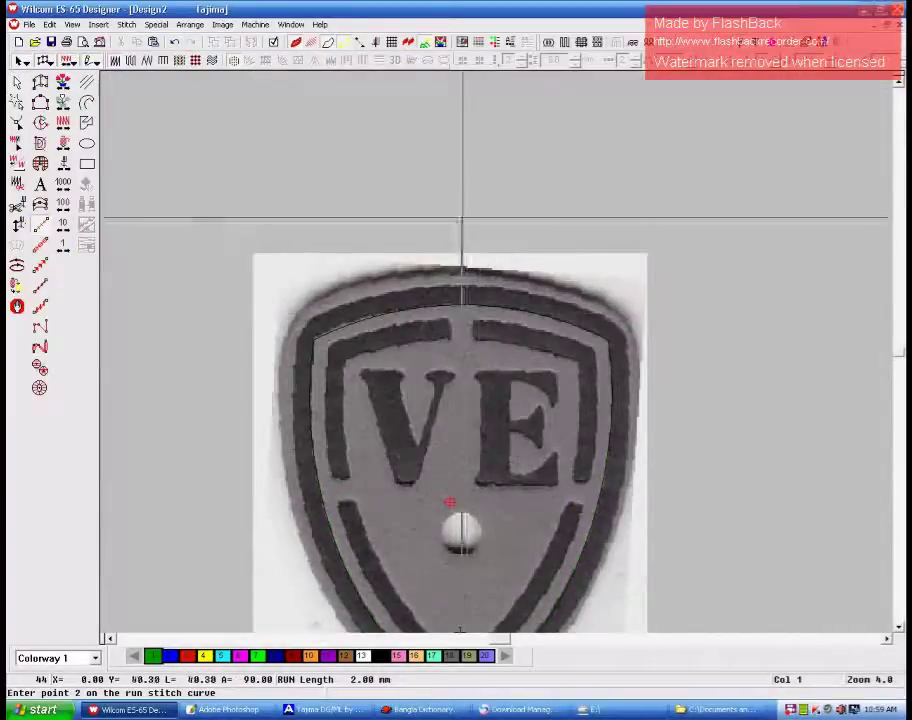
# Compare the outline with a duplicate mirrored in X about the centre guide, and delete the copy and the guide line.
pyautogui.click(20, 84)
pyautogui.press('d')
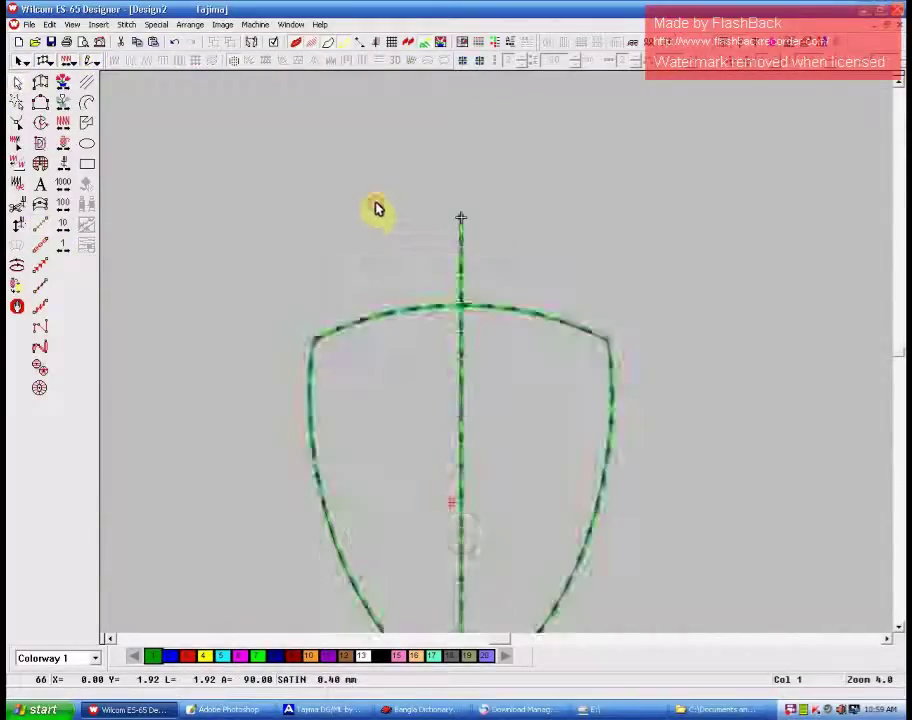
pyautogui.press('s')
pyautogui.click(427, 309)
pyautogui.rightClick(440, 306)
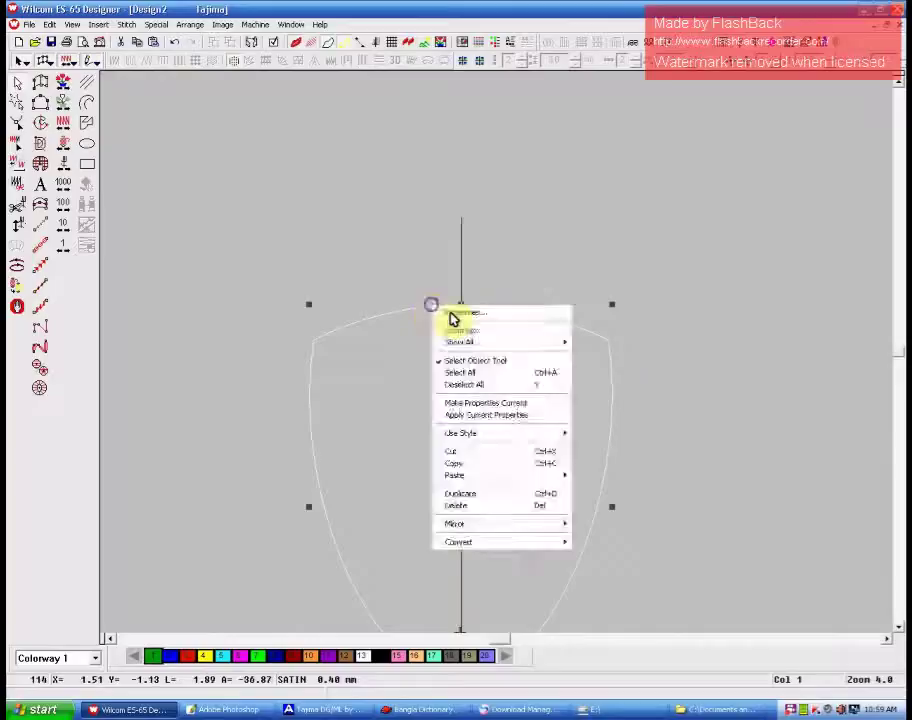
pyautogui.click(462, 311)
pyautogui.click(428, 485)
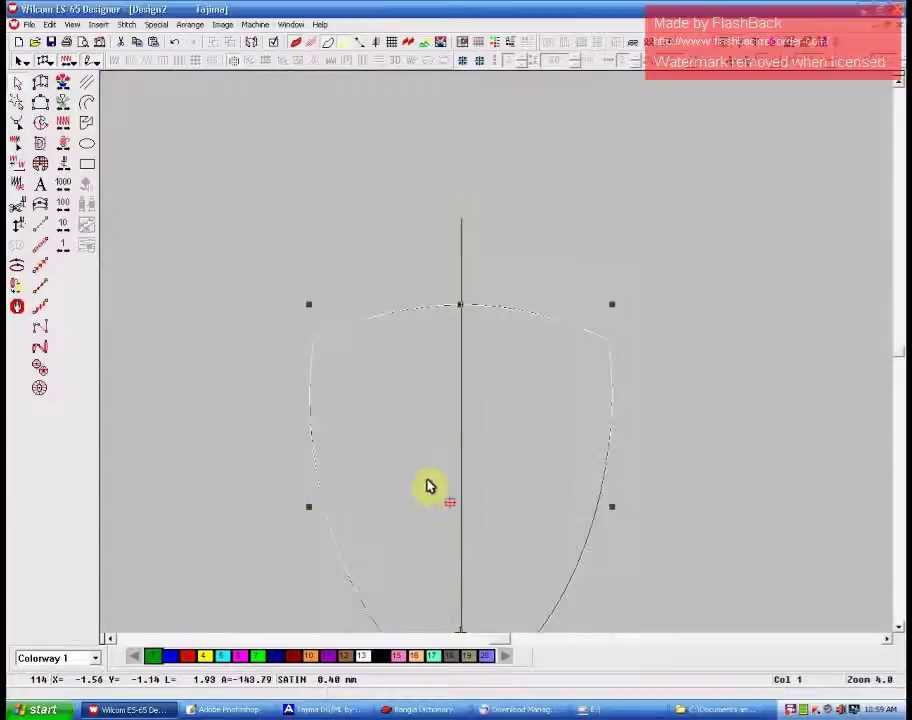
pyautogui.click(471, 447)
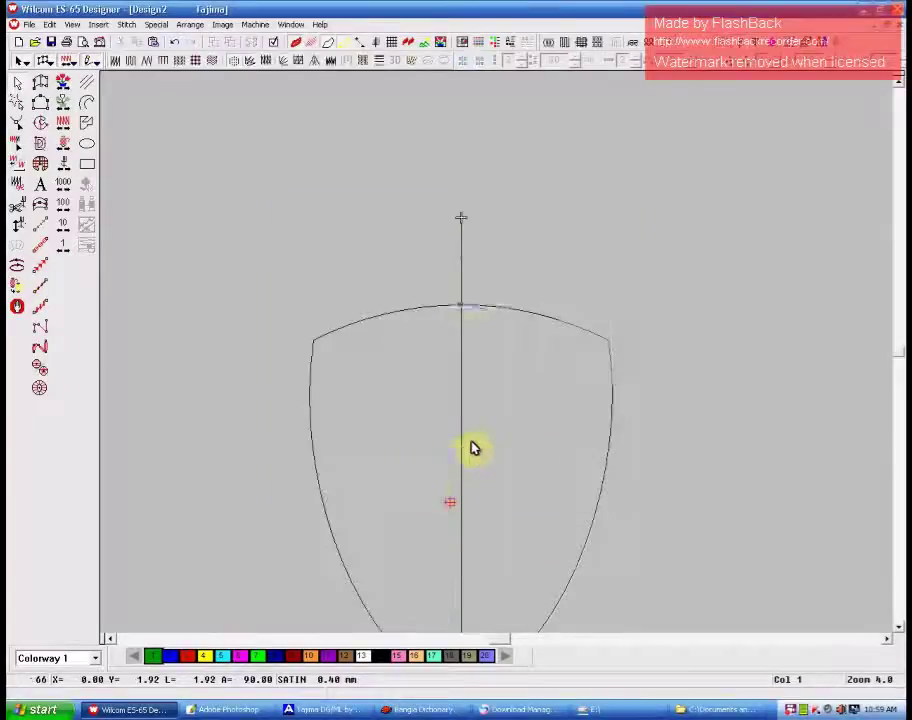
pyautogui.click(461, 267)
pyautogui.press('Delete')
# Select the shield outline, show the artwork, and convert the outline to an Input C satin column.
pyautogui.click(482, 305)
pyautogui.press('s')
pyautogui.press('d')
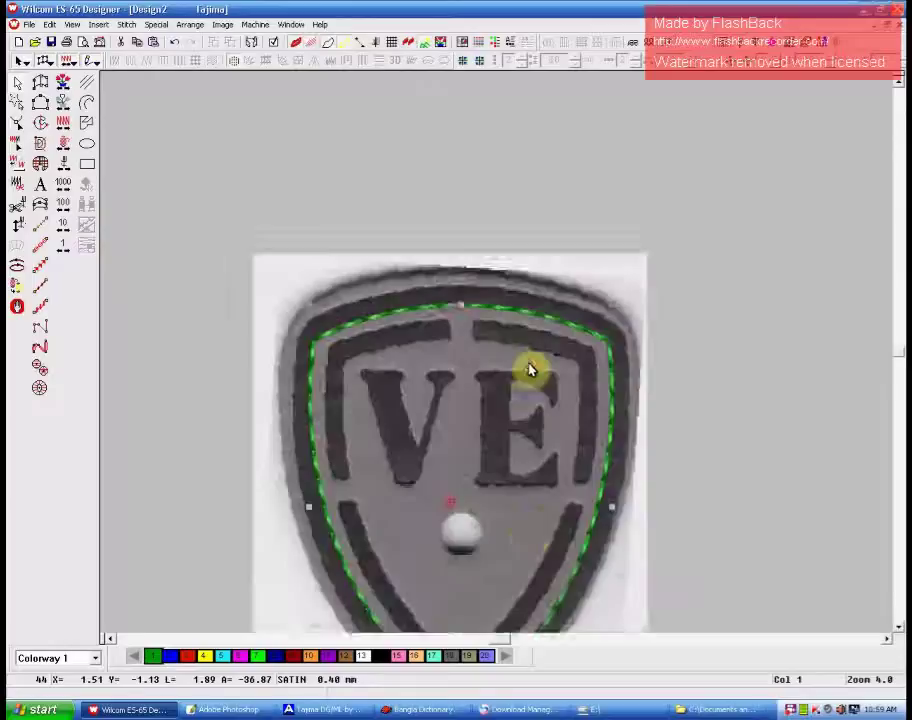
pyautogui.scroll(-3, 530, 370)
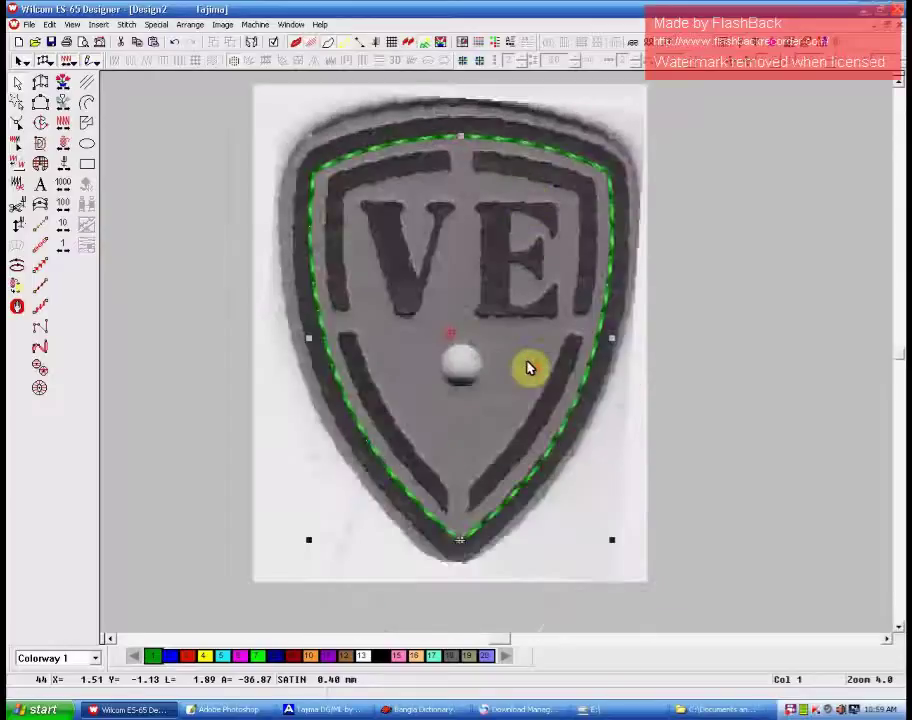
pyautogui.click(41, 207)
pyautogui.click(16, 82)
# Set the satin border's column width to 2.00 mm.
pyautogui.rightClick(372, 235)
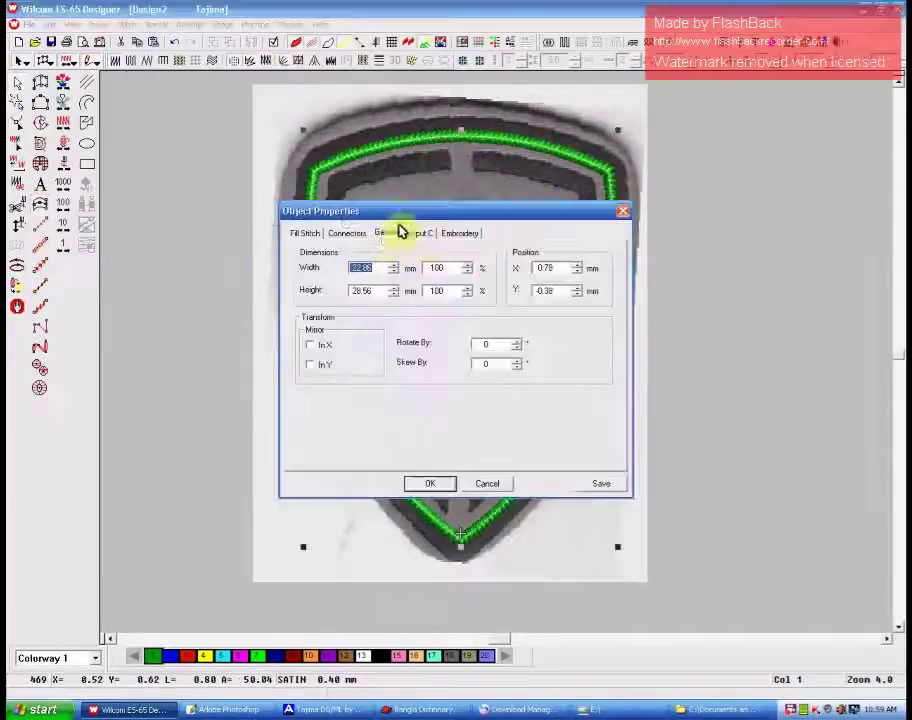
pyautogui.click(421, 233)
pyautogui.write('2')
pyautogui.press('Return')
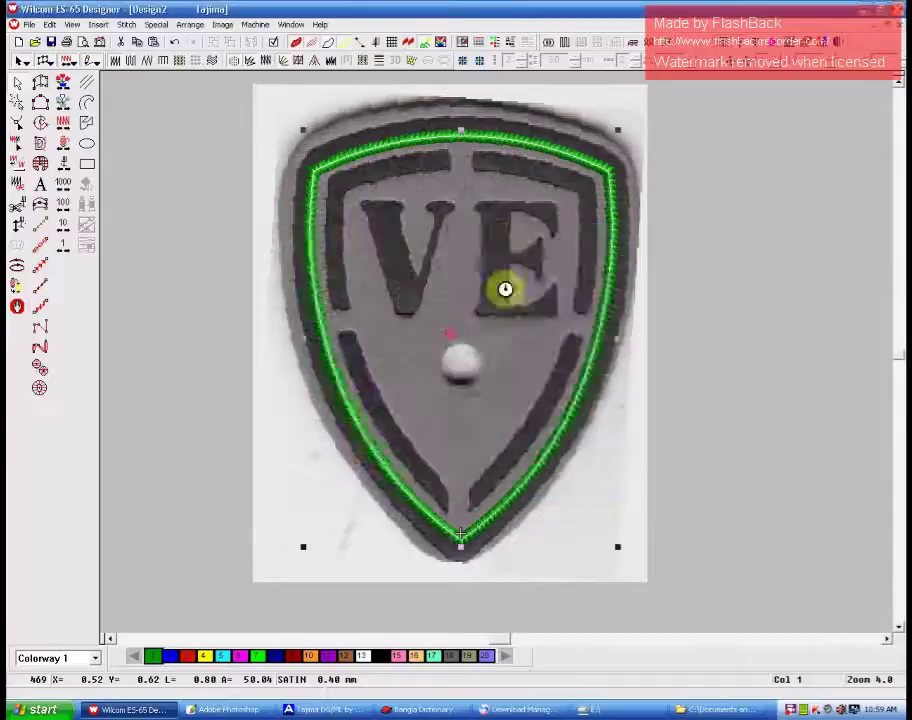
# Offset the satin border's input side so the whole column lies outside the traced line, and deselect it.
pyautogui.rightClick(452, 229)
pyautogui.click(499, 238)
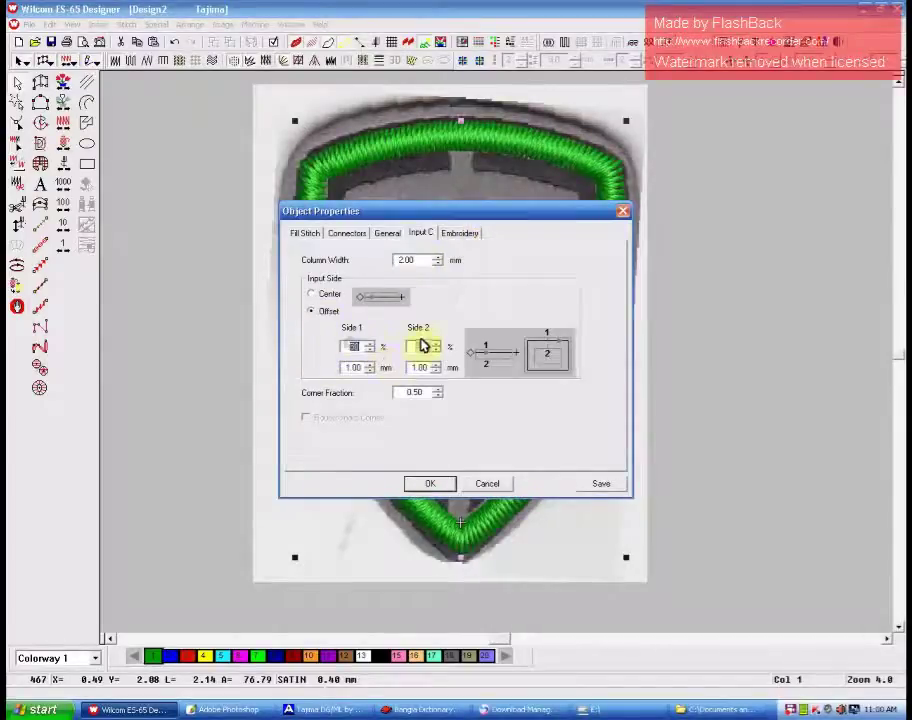
pyautogui.press('Return')
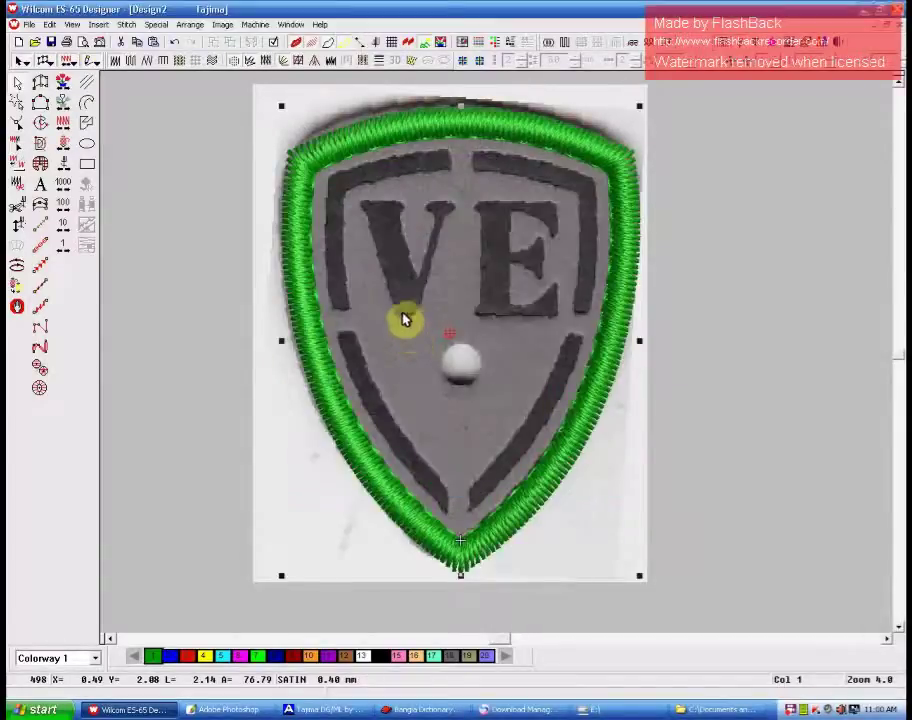
pyautogui.click(181, 411)
# Start a run stitch in colour 2, blue, at the satin border's outer lower tip, with the realistic stitch view and artwork hidden.
pyautogui.click(41, 229)
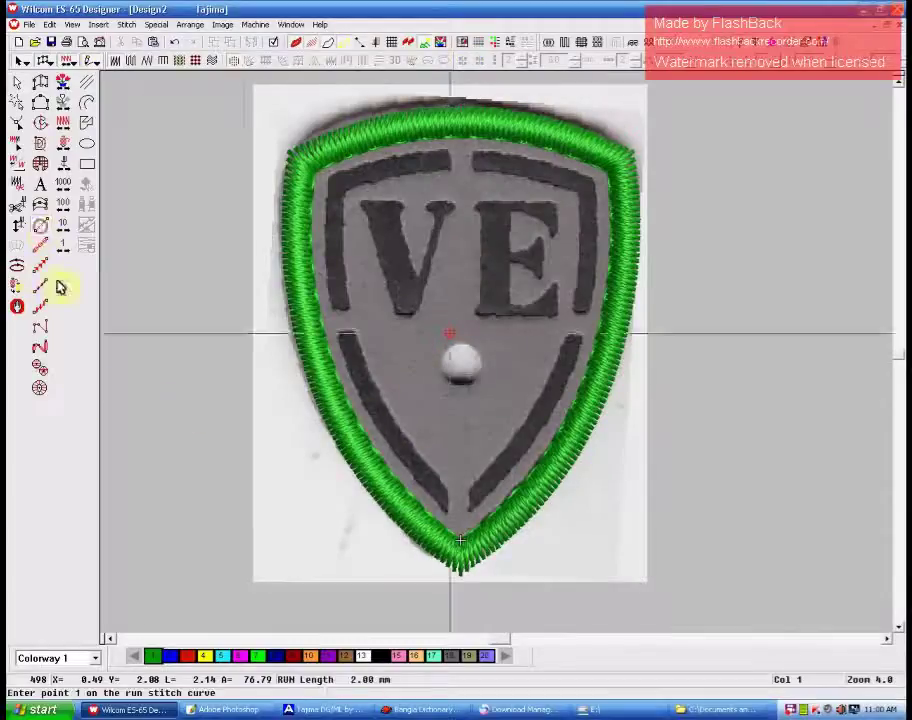
pyautogui.click(174, 657)
pyautogui.press('z')
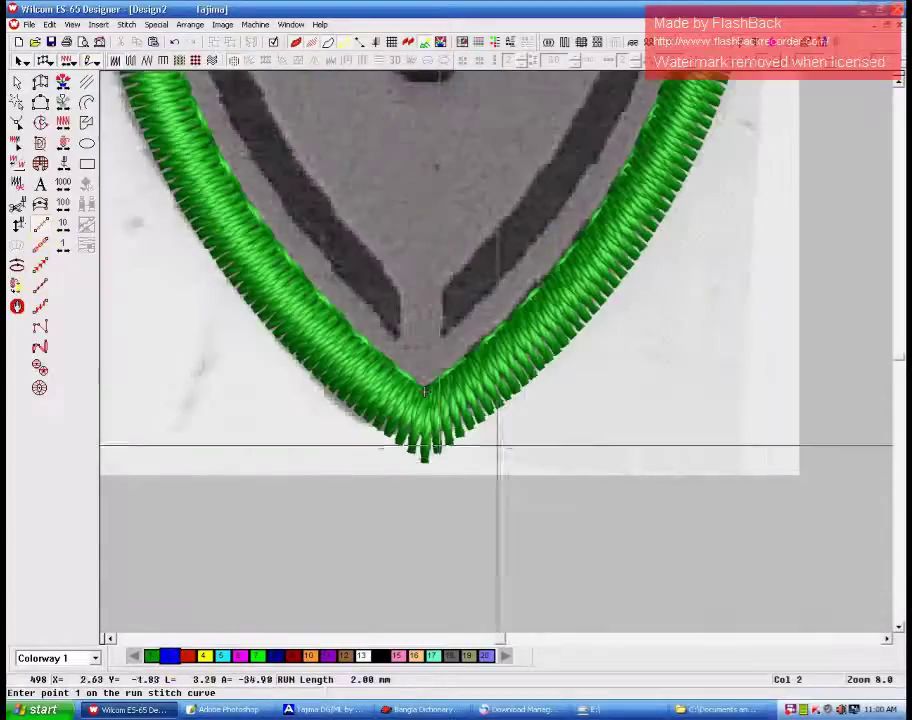
pyautogui.press('t')
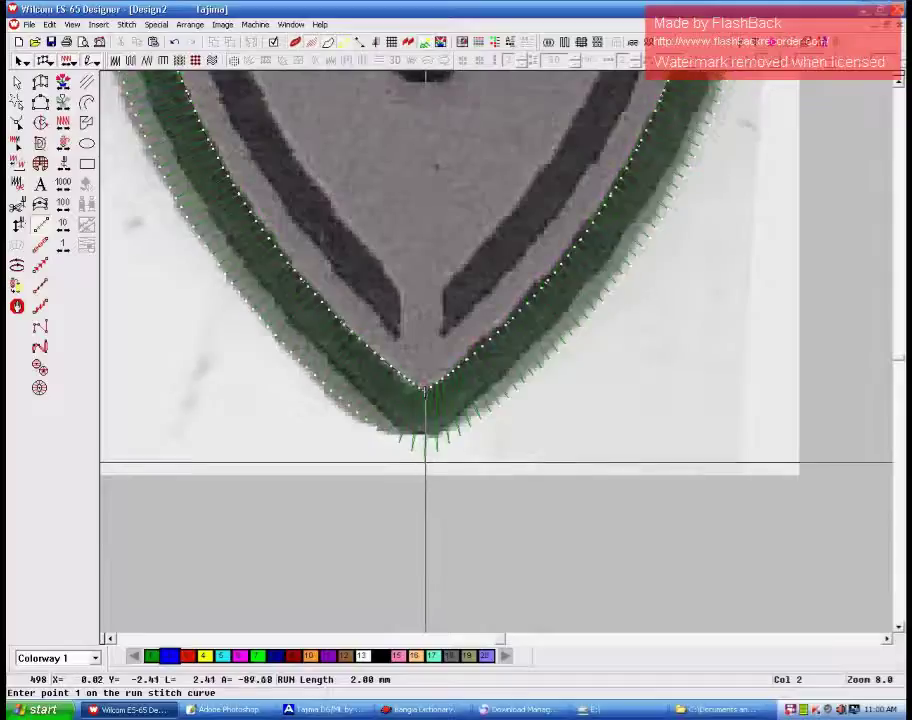
pyautogui.press('d')
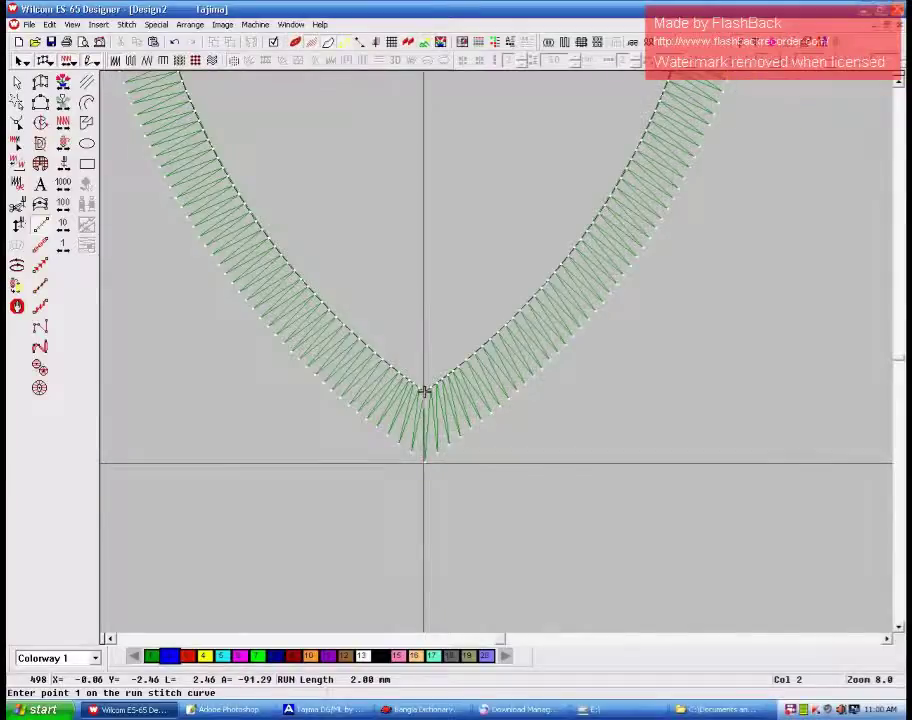
pyautogui.click(425, 462)
# Trace the satin border's outer edge with the run stitch up the right side to the upper-right corner.
pyautogui.click(545, 368)
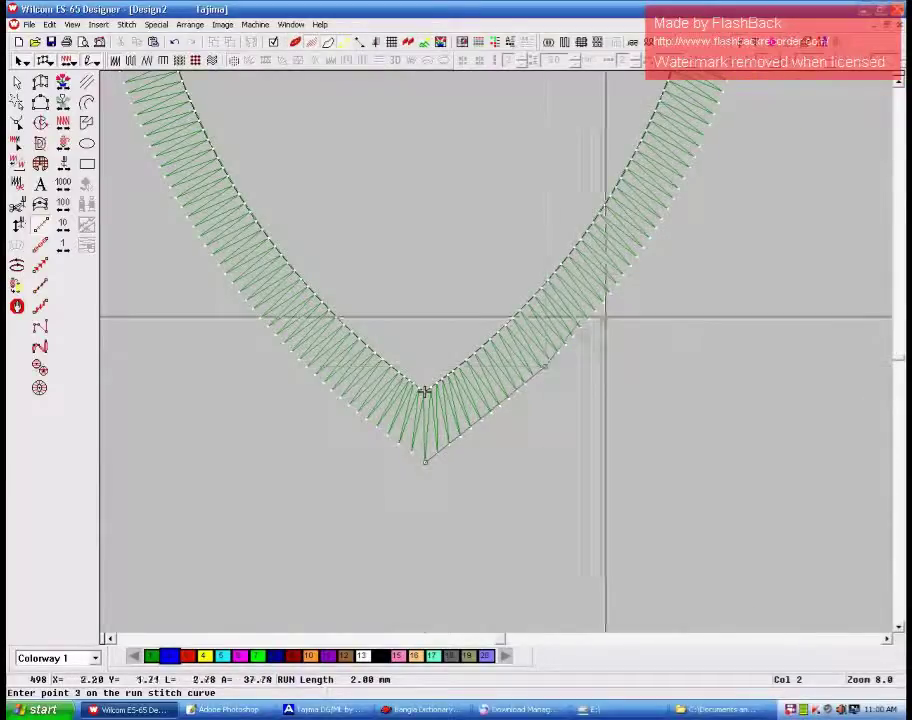
pyautogui.rightClick(677, 191)
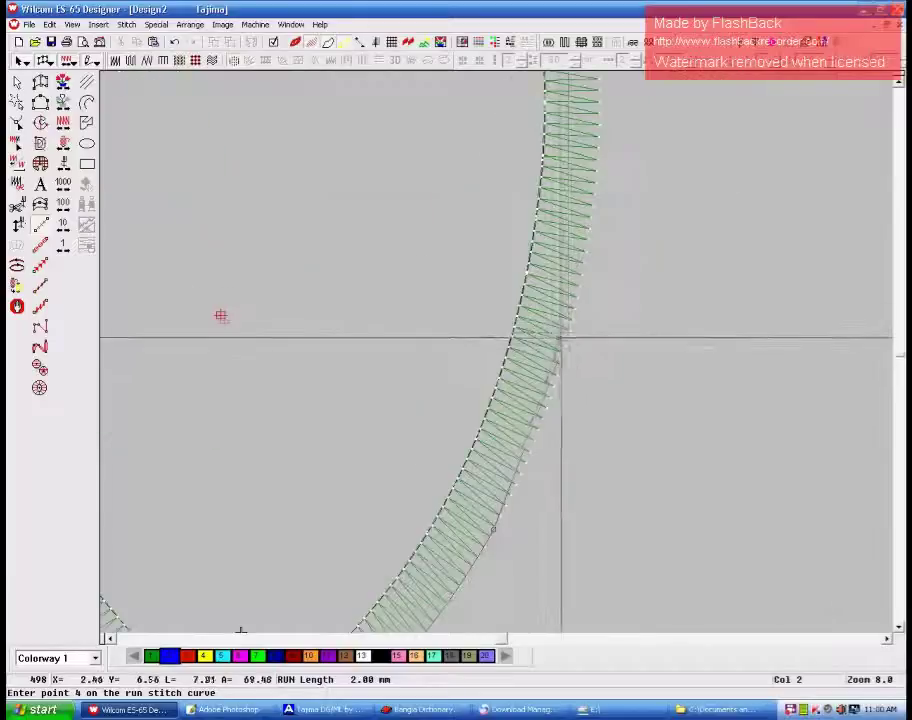
pyautogui.click(571, 329)
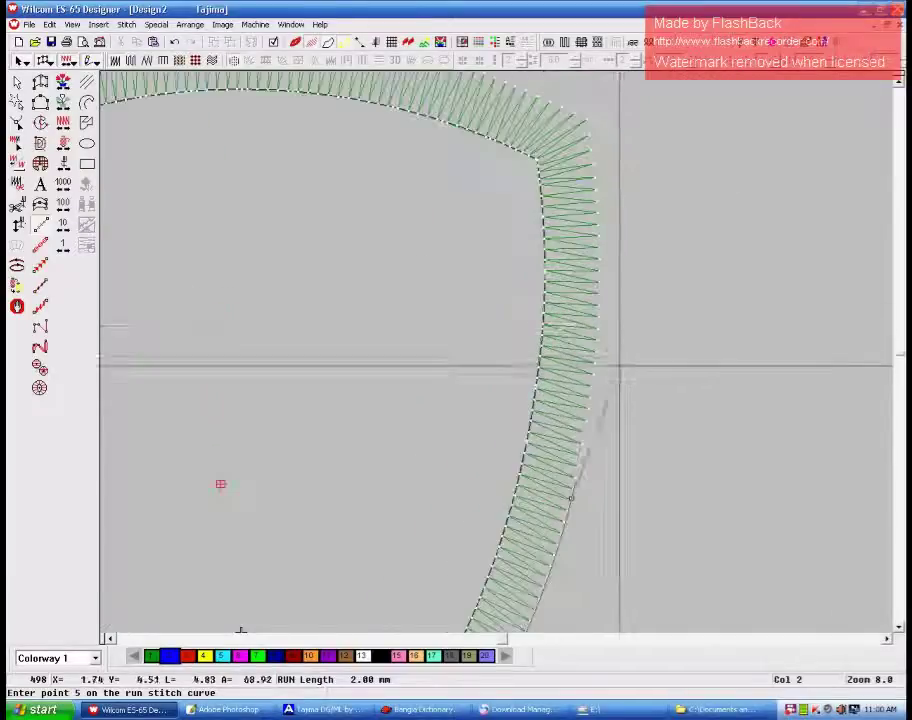
pyautogui.click(598, 308)
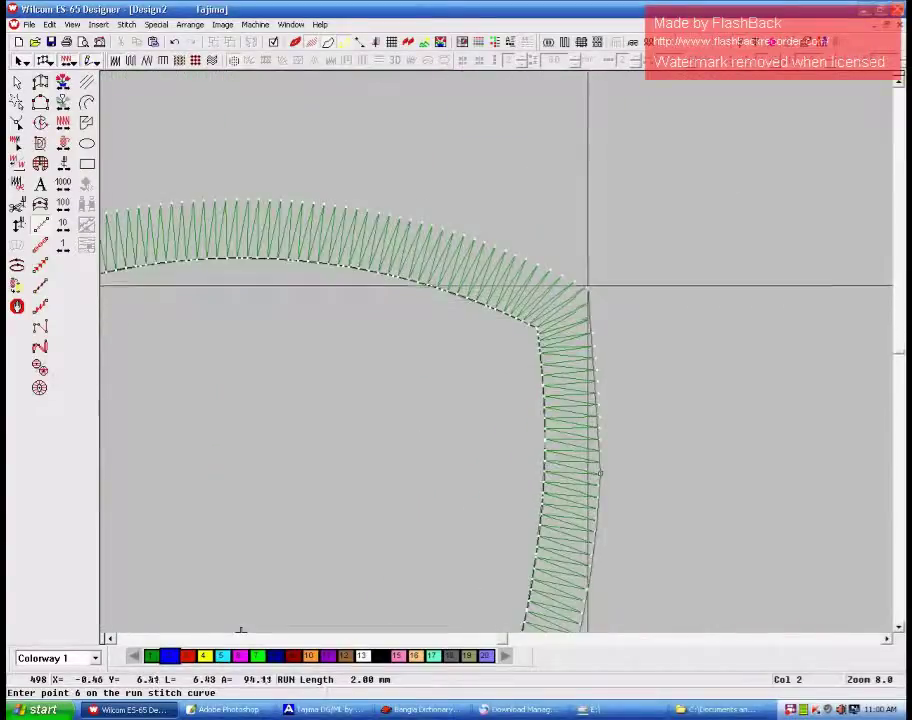
pyautogui.click(588, 287)
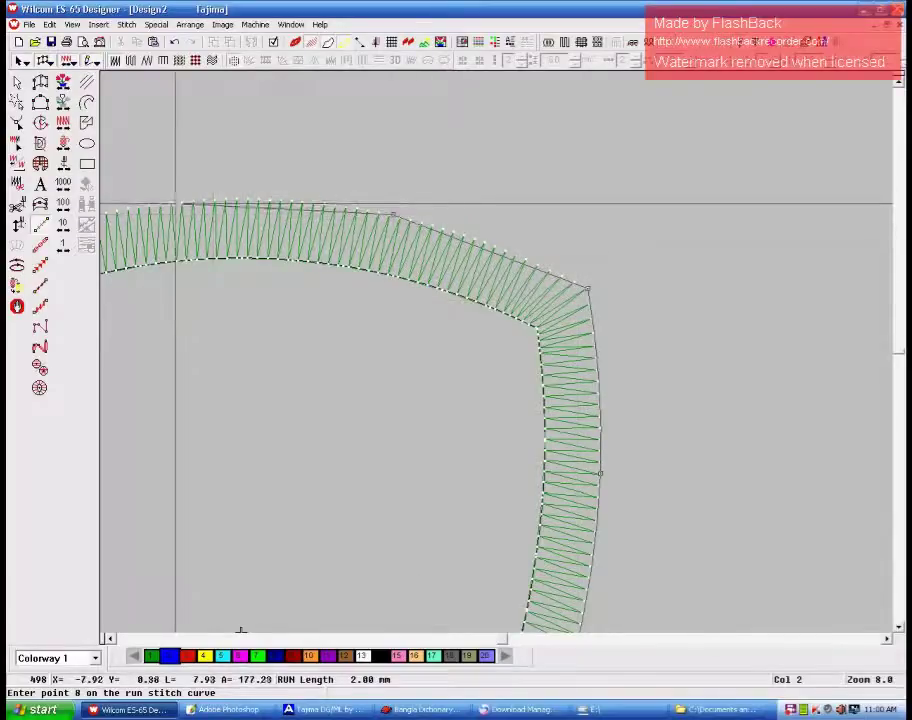
# Trace the rest of the satin border's outer edge across the top and down the left side, and finish the run stitch at the lower tip.
pyautogui.click(188, 205)
pyautogui.click(403, 300)
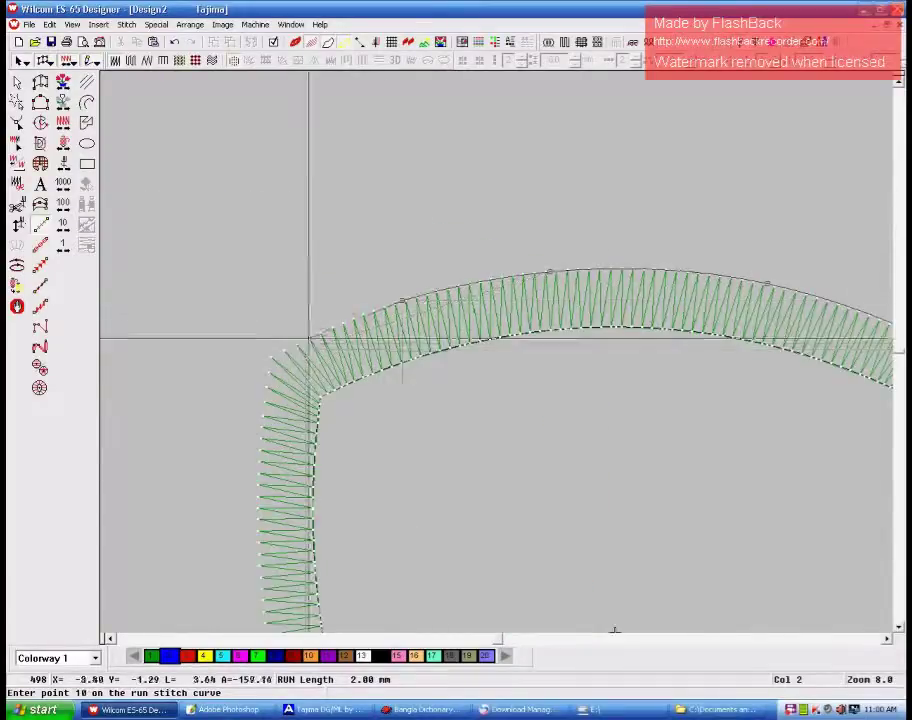
pyautogui.click(269, 355)
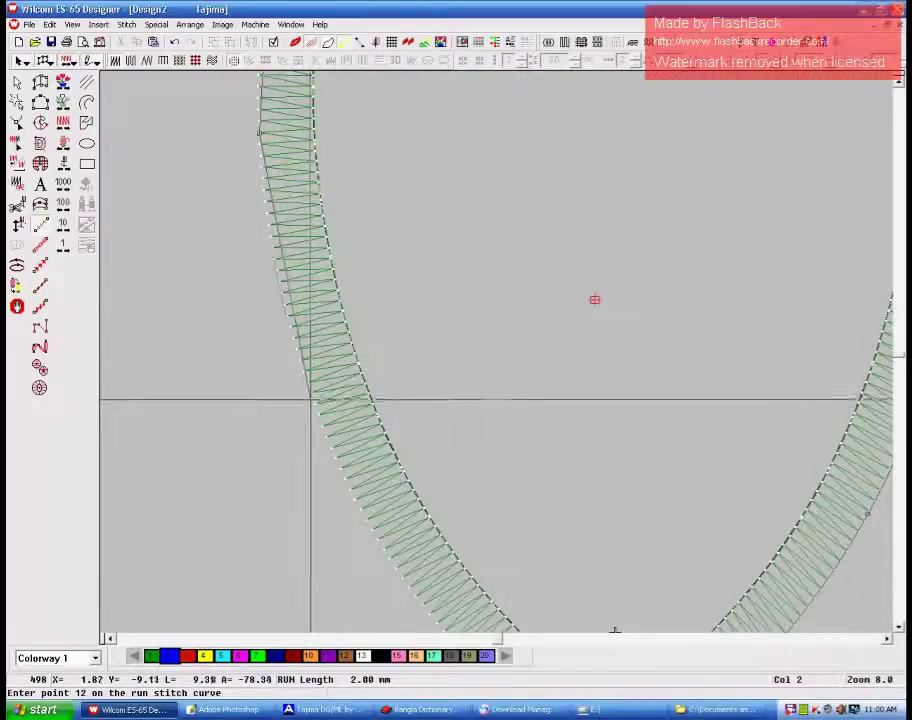
pyautogui.rightClick(311, 398)
pyautogui.scroll(-3, 314, 396)
pyautogui.click(434, 367)
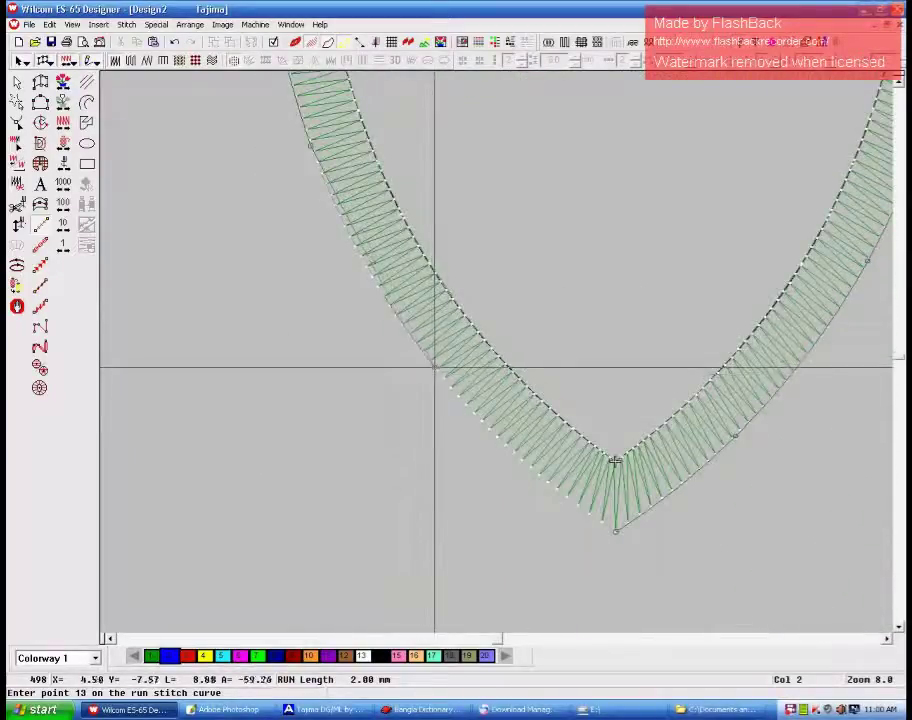
pyautogui.click(615, 530)
pyautogui.press('Return')
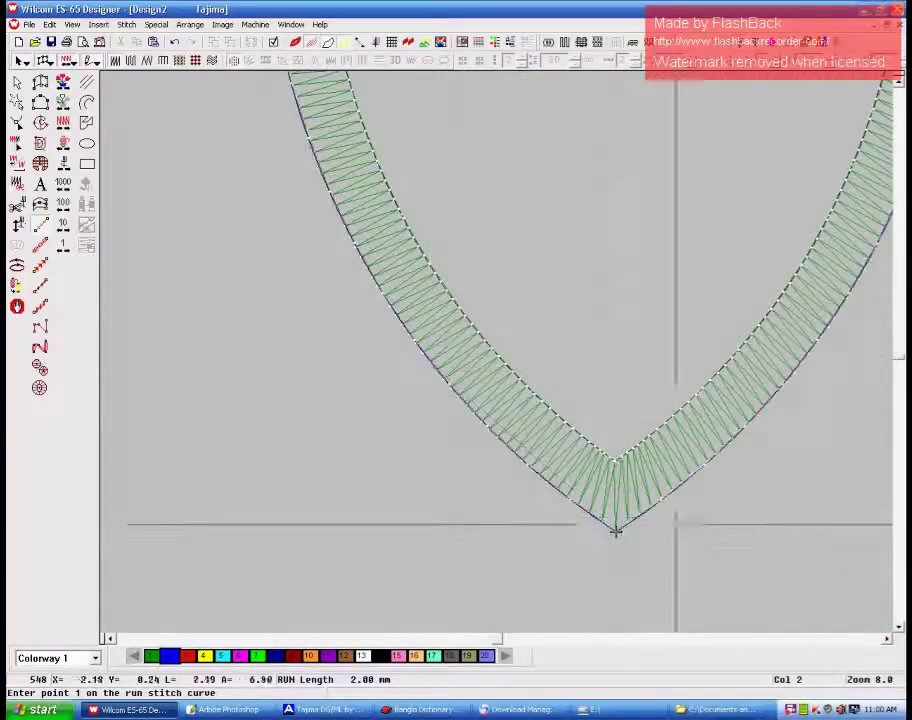
# Reshape the blue run stitch by sliding its lower-left control points along the satin border's outer edge.
pyautogui.click(18, 124)
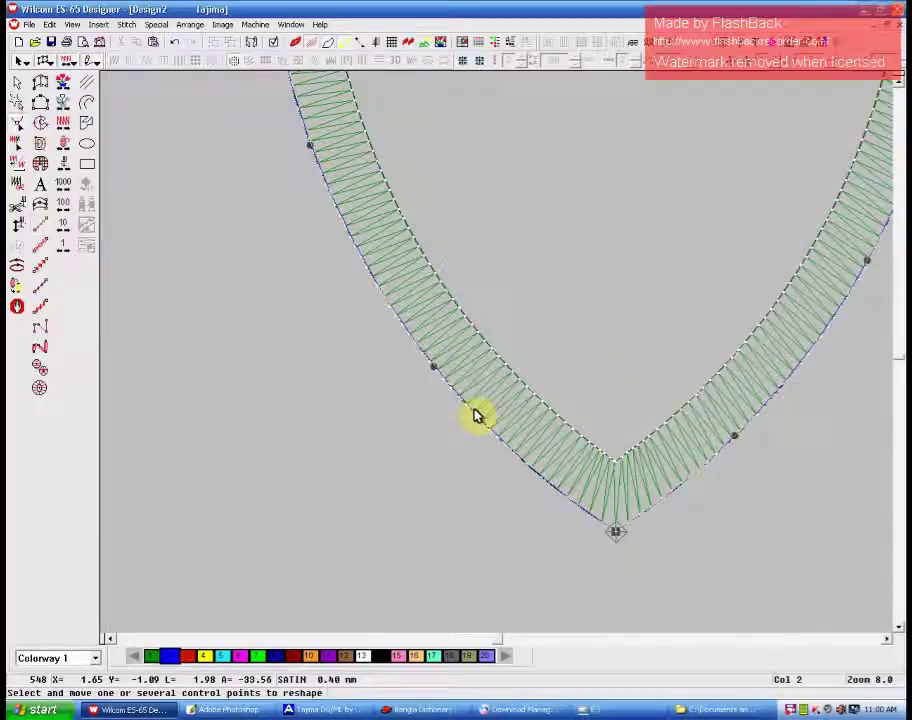
pyautogui.moveTo(434, 367); pyautogui.dragTo(472, 412)
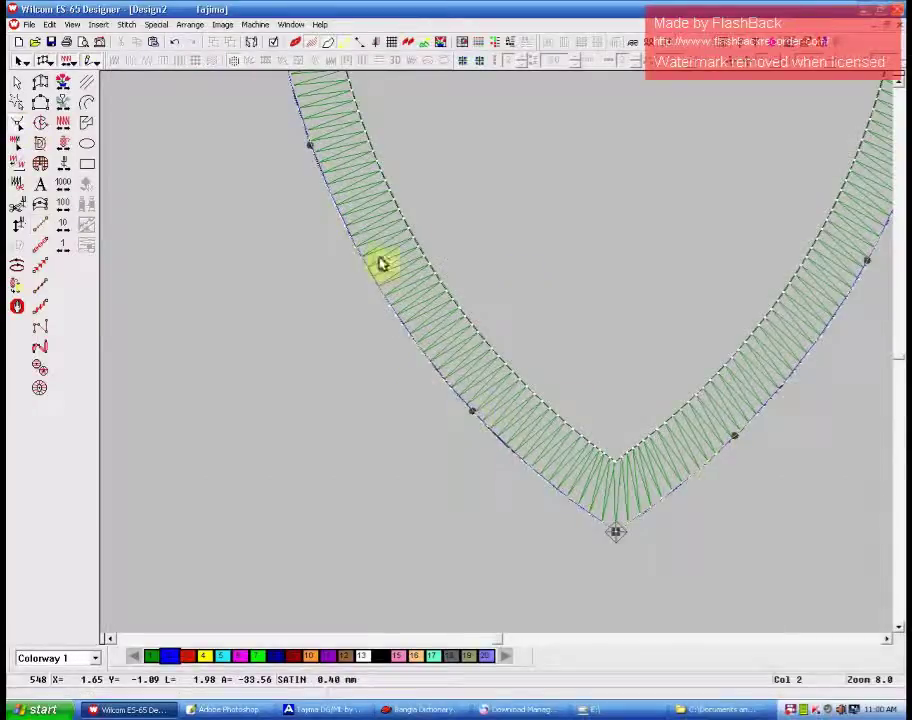
pyautogui.scroll(2, 442, 272)
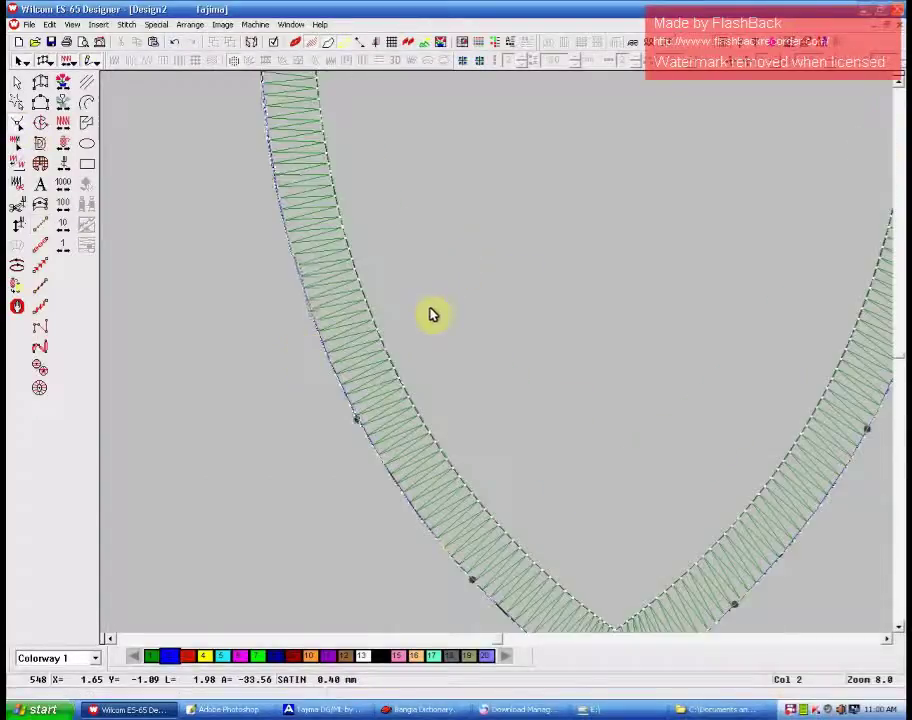
pyautogui.scroll(2, 432, 315)
pyautogui.hotkey('shift', 'z')
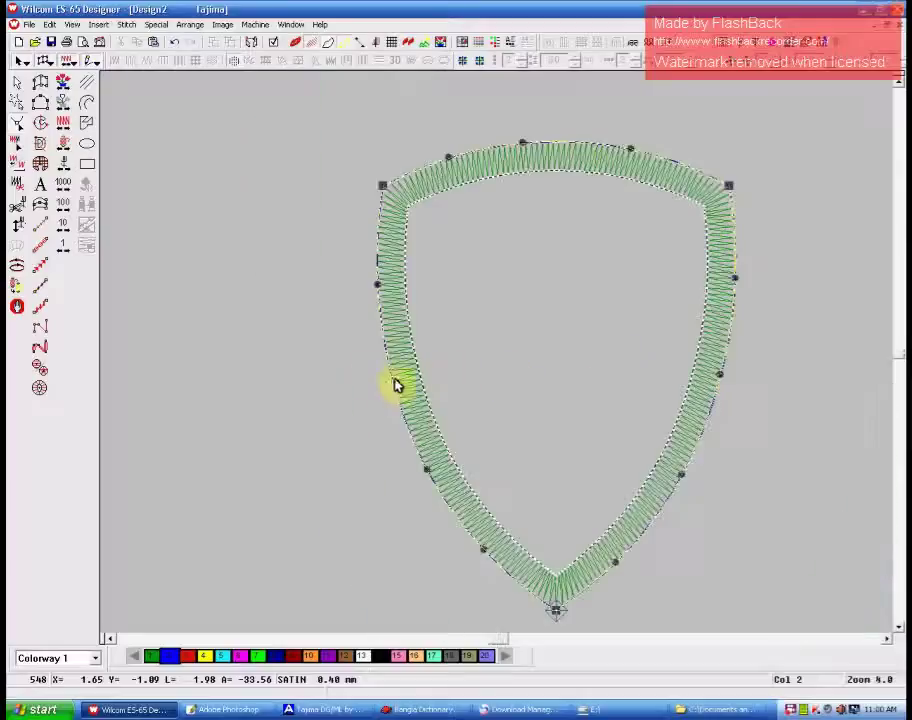
# Delete the green satin border, keeping the inner and outer run-stitch outlines.
pyautogui.click(19, 85)
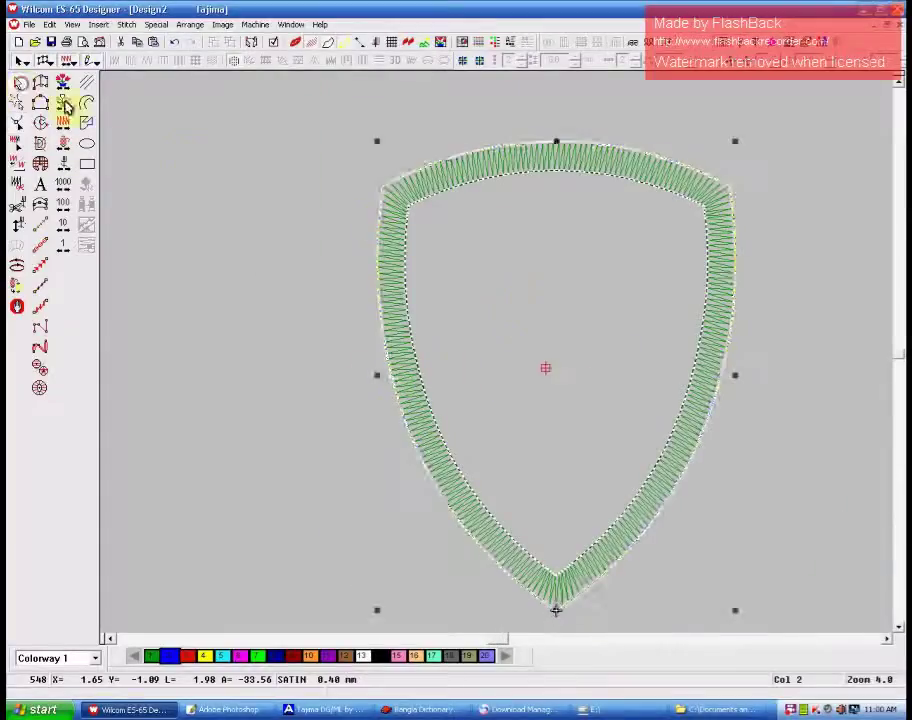
pyautogui.click(521, 174)
pyautogui.press('Delete')
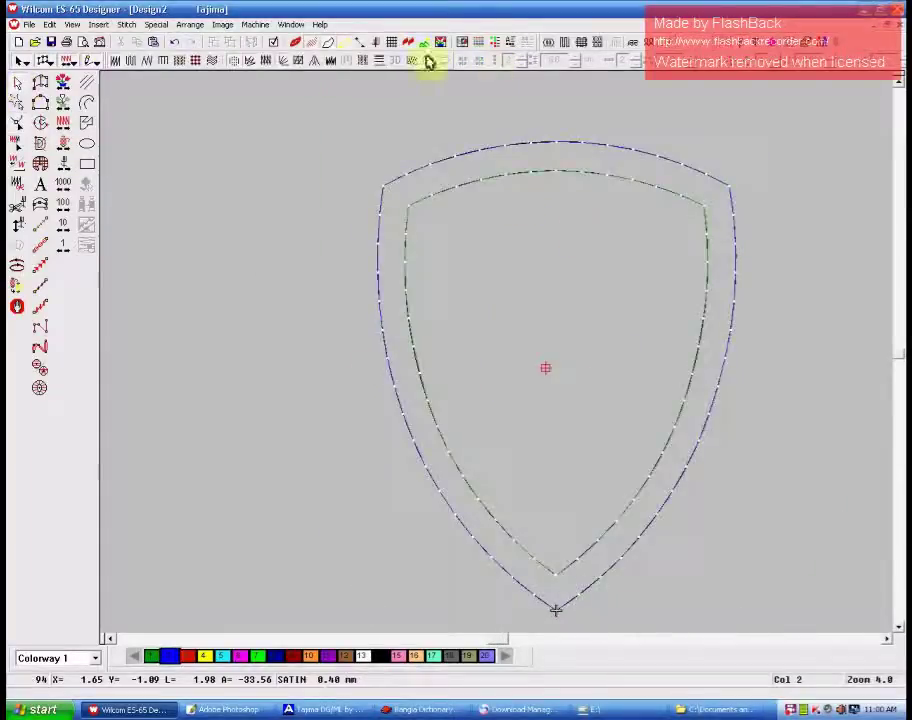
# Resequence the blue outer outline ahead of the green inner outline in the colour-object list, and deselect it.
pyautogui.click(500, 45)
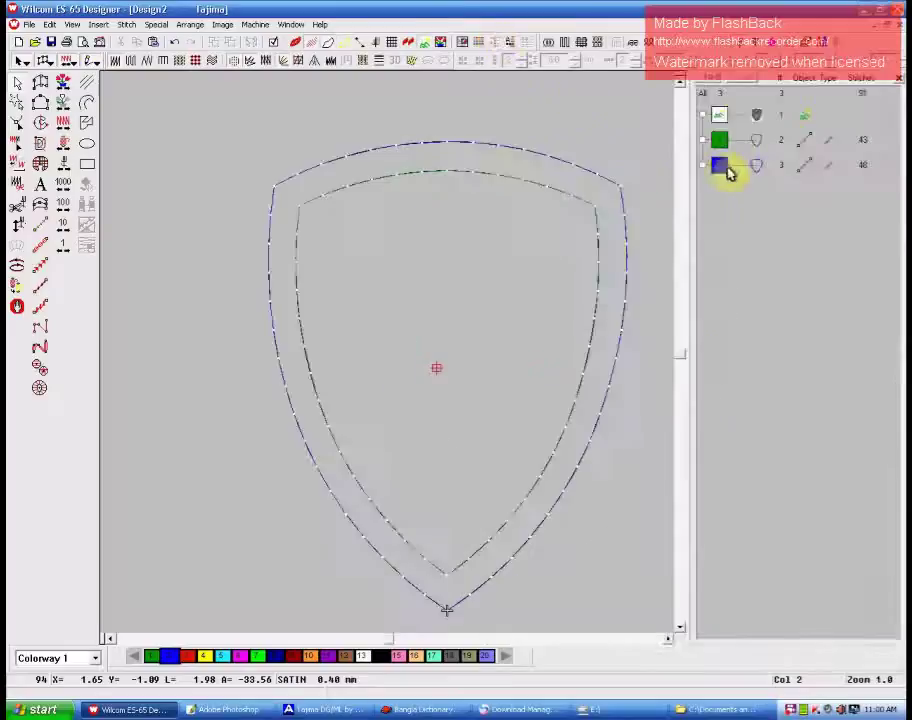
pyautogui.click(726, 168)
pyautogui.moveTo(732, 135); pyautogui.dragTo(730, 140)
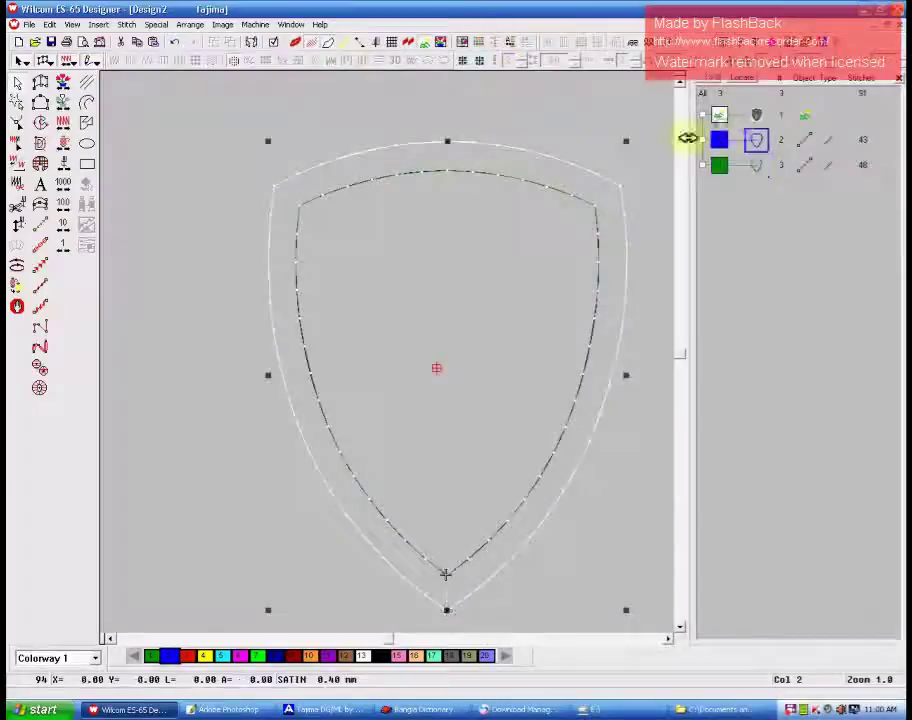
pyautogui.click(644, 108)
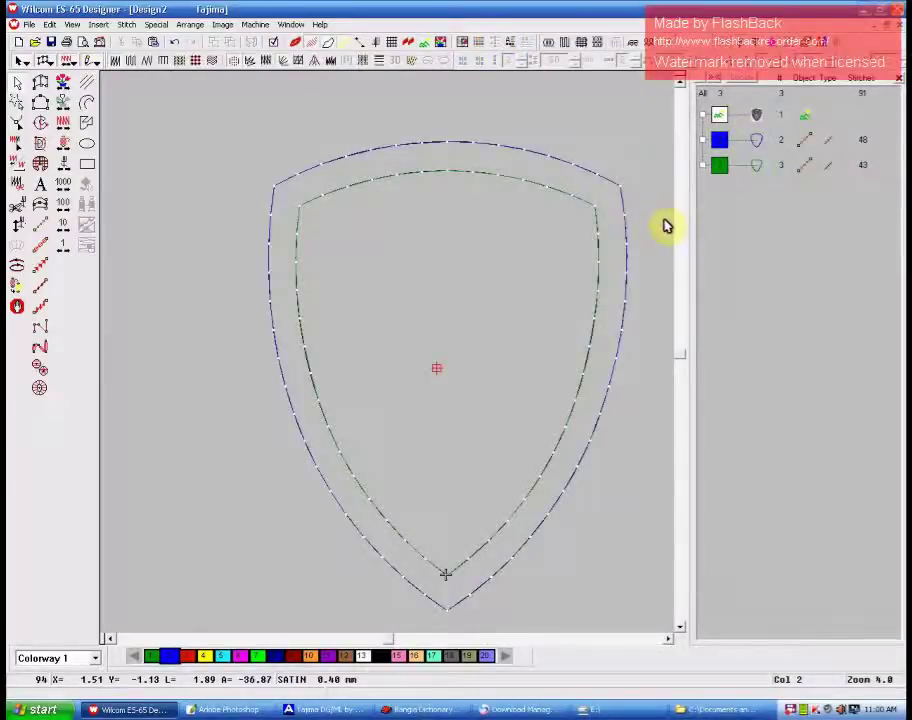
# Reshape the green inner outline by adjusting its end control point at the lower tip.
pyautogui.scroll(-3, 513, 345)
pyautogui.click(513, 345)
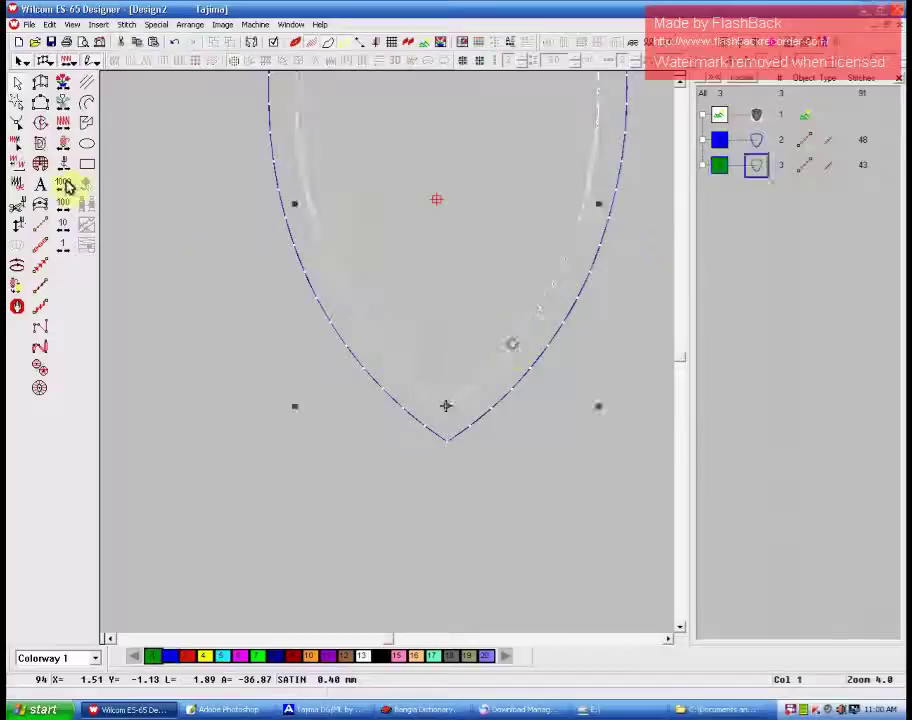
pyautogui.click(17, 125)
pyautogui.press('z')
pyautogui.press('z')
pyautogui.press('z')
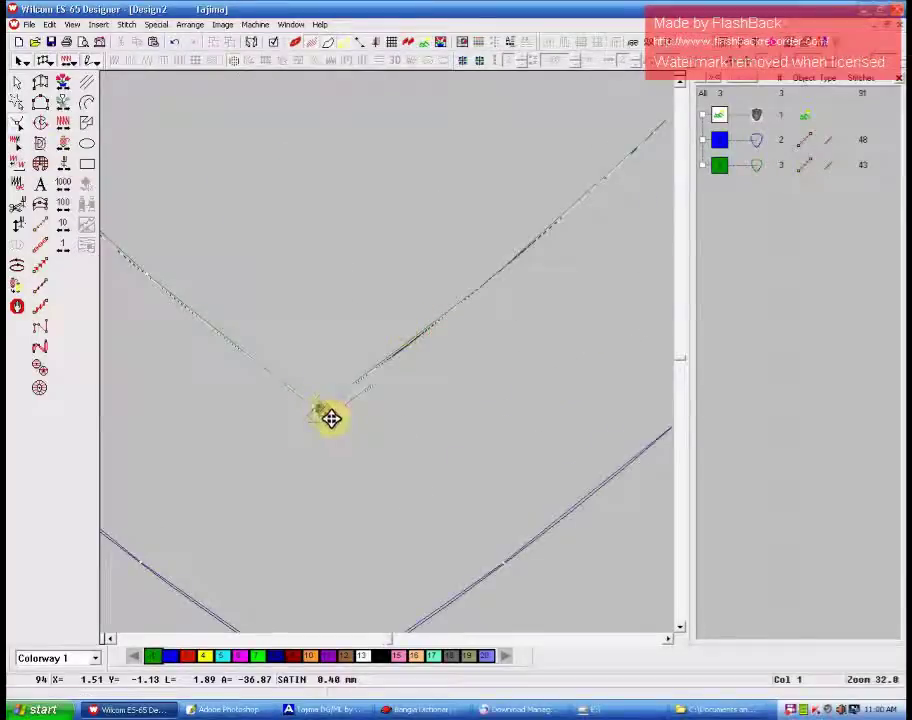
pyautogui.moveTo(331, 418); pyautogui.dragTo(329, 424)
# Change the green inner outline's stitch type to Triple Run with a run length of 2 mm.
pyautogui.click(17, 83)
pyautogui.click(375, 370)
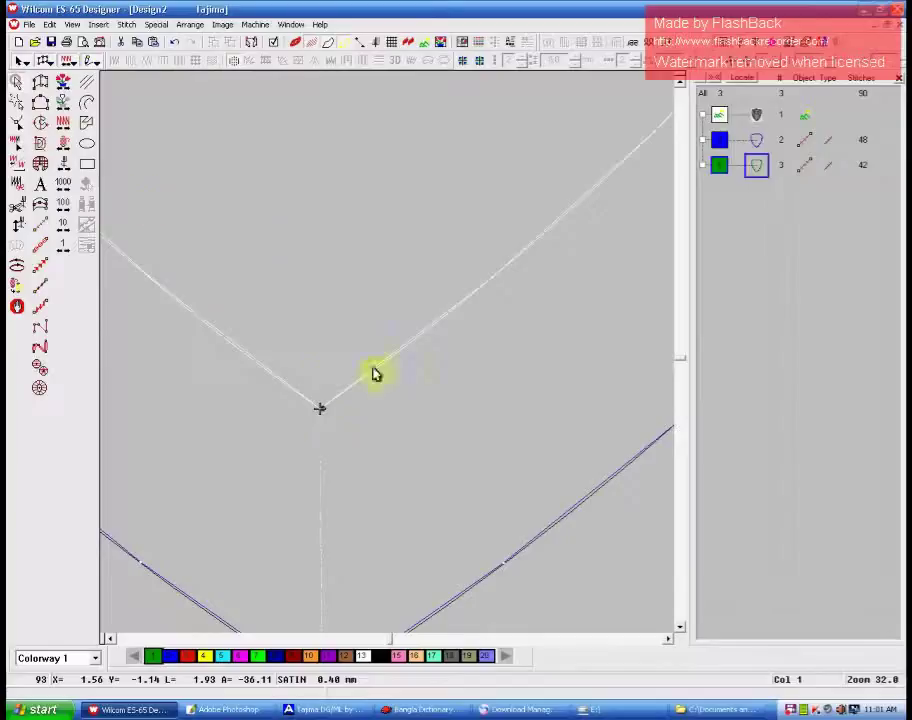
pyautogui.hotkey('shift', 'z')
pyautogui.hotkey('shift', 'z')
pyautogui.hotkey('shift', 'z')
pyautogui.hotkey('shift', 'z')
pyautogui.rightClick(459, 307)
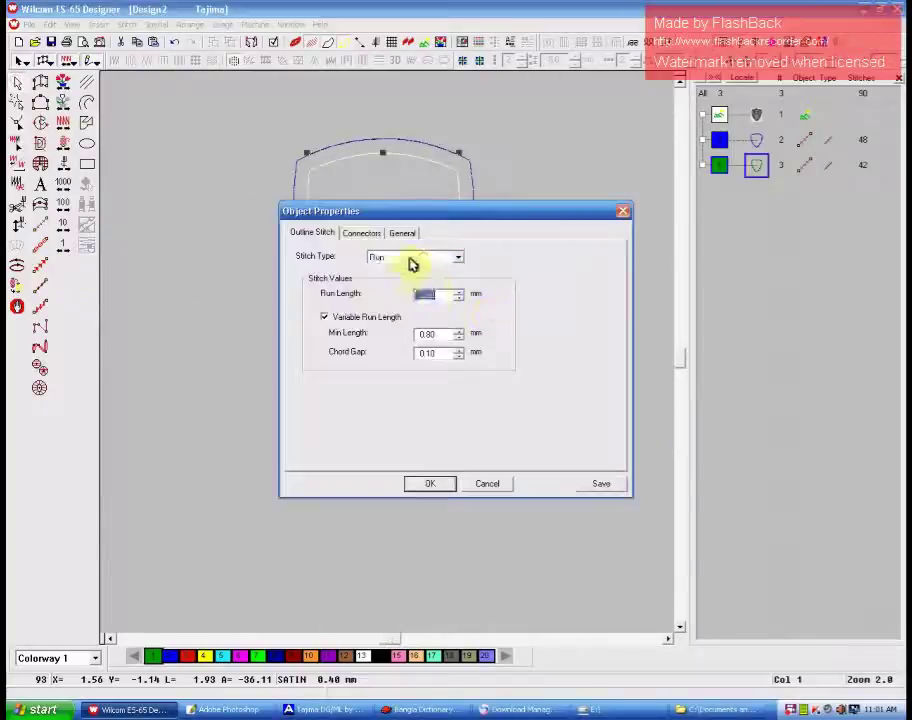
pyautogui.click(412, 259)
pyautogui.click(405, 279)
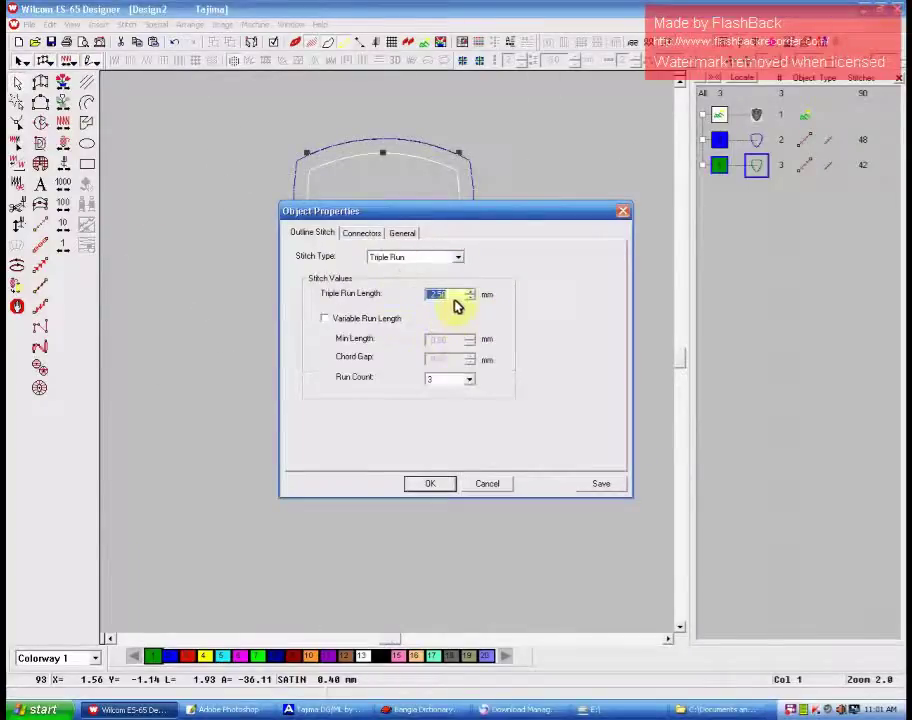
pyautogui.write('2')
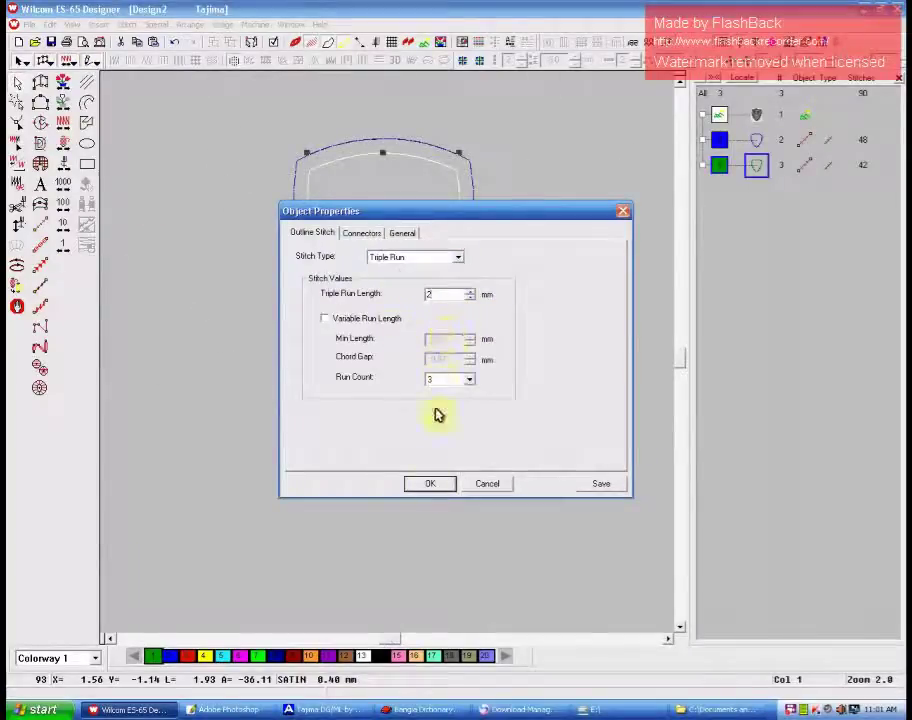
pyautogui.click(430, 484)
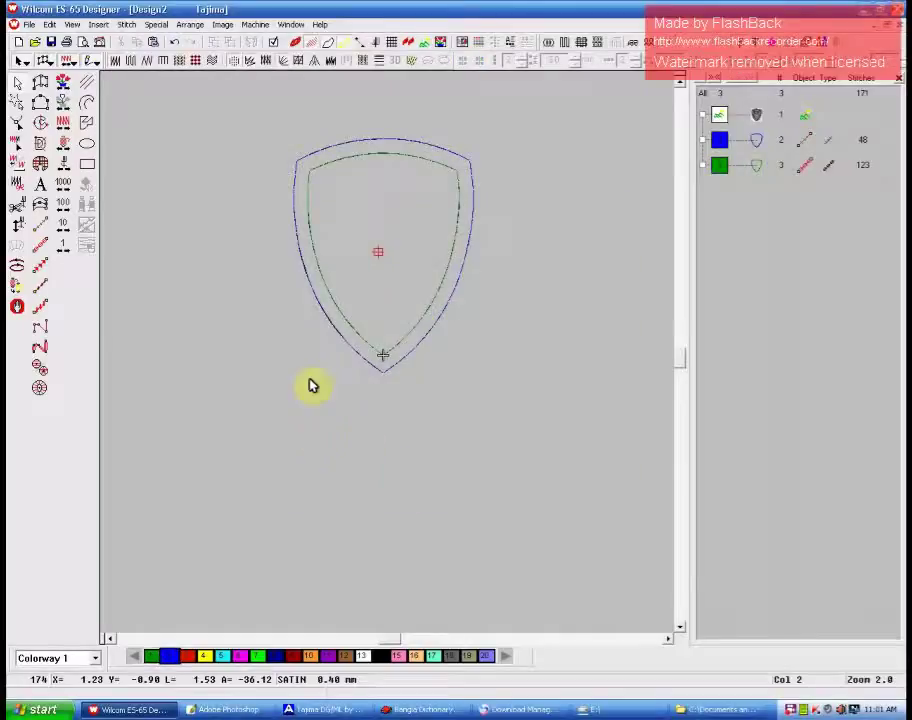
# Save the design to the Desktop as the EMB file Frind-01.
pyautogui.click(31, 22)
pyautogui.click(58, 94)
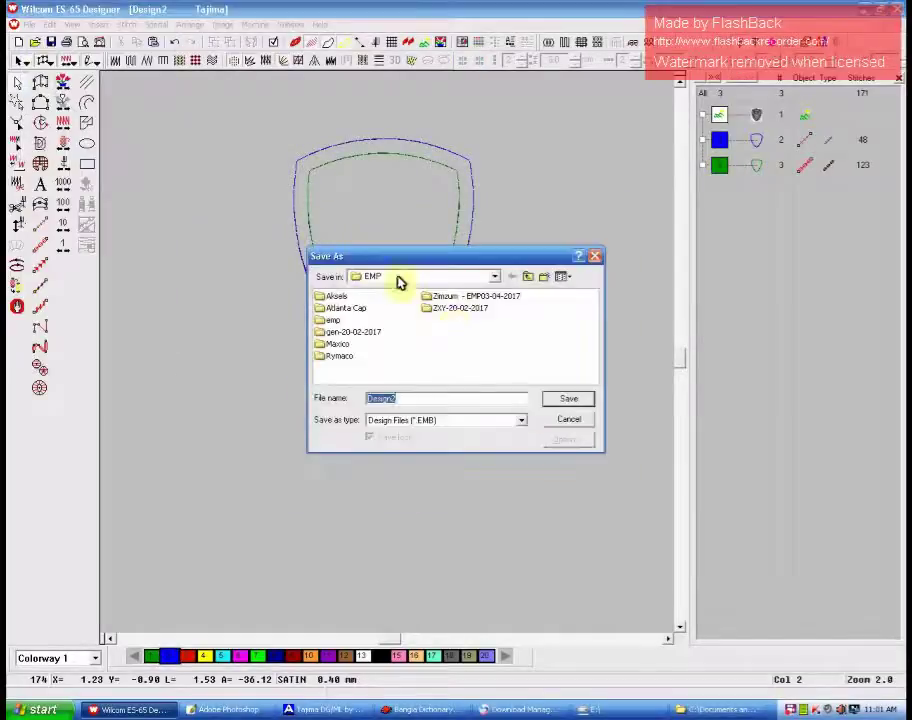
pyautogui.click(474, 277)
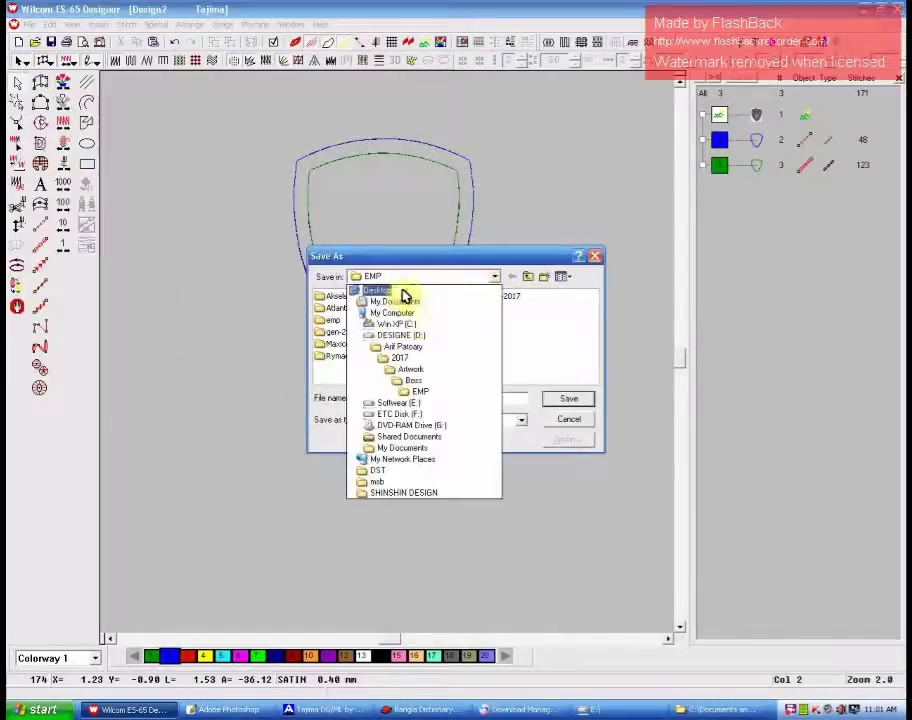
pyautogui.click(400, 291)
pyautogui.doubleClick(413, 397)
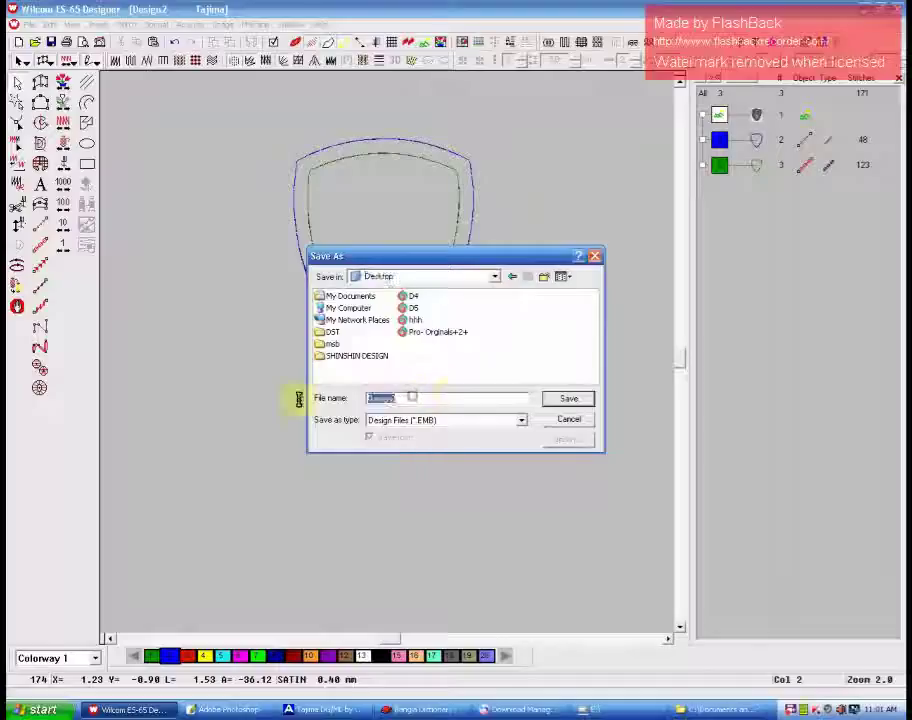
pyautogui.write('A')
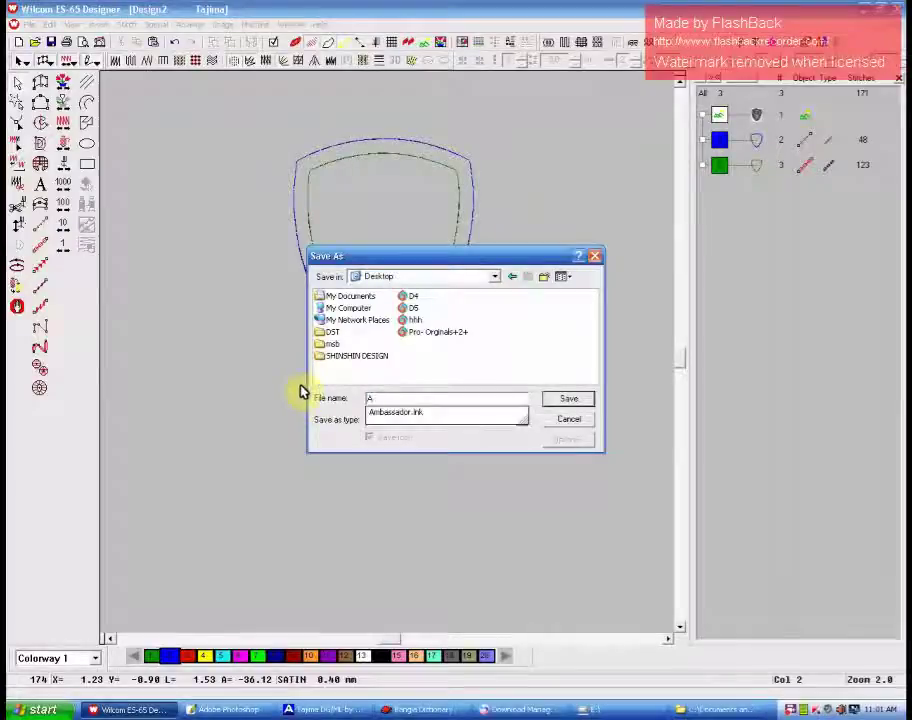
pyautogui.write('lif')
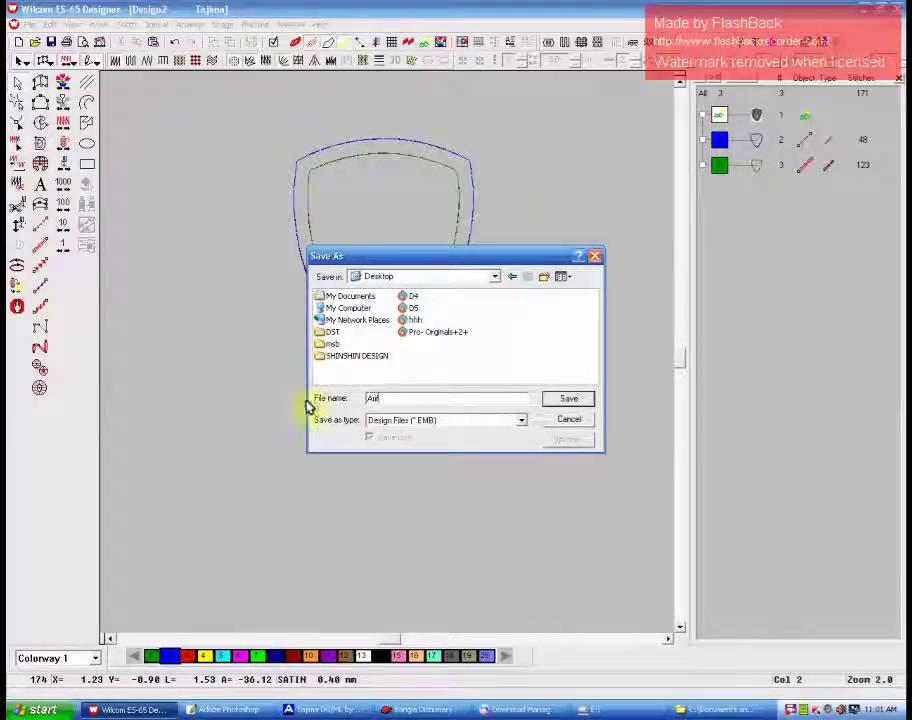
pyautogui.write('(1)')
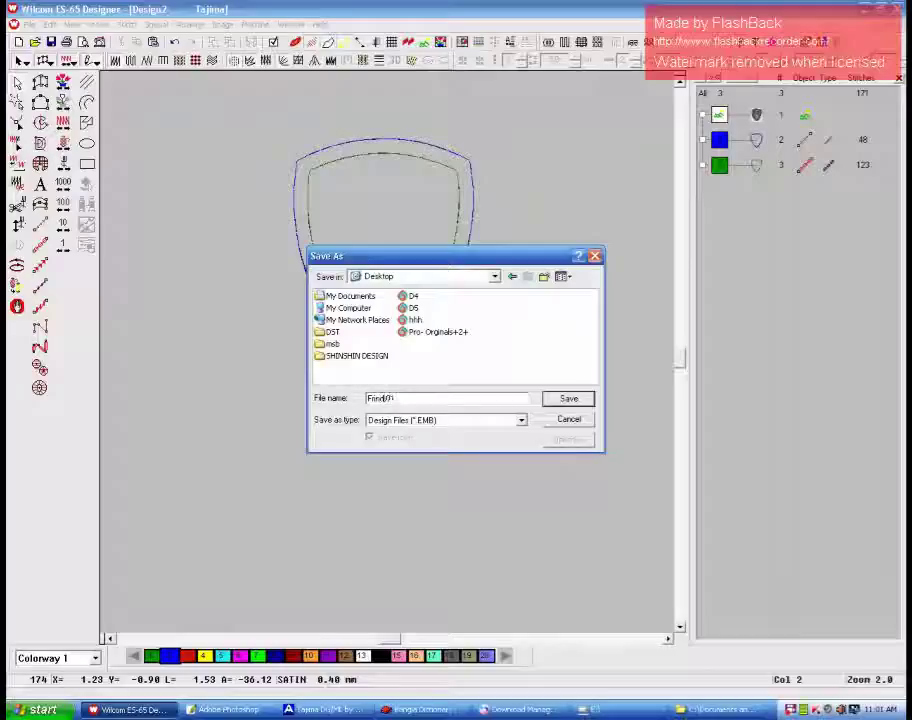
pyautogui.write('1')
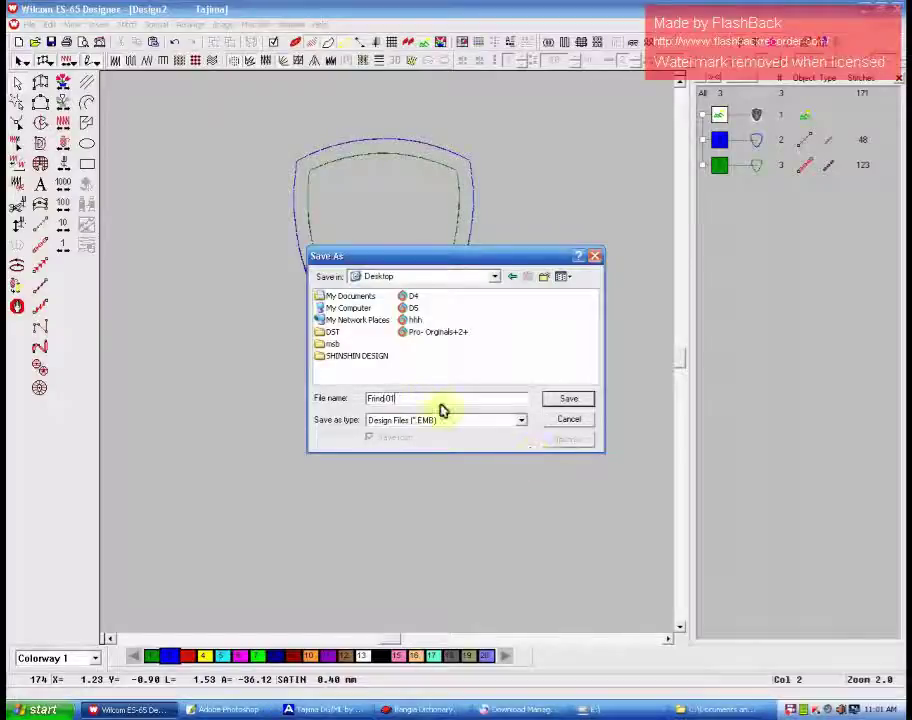
pyautogui.click(562, 401)
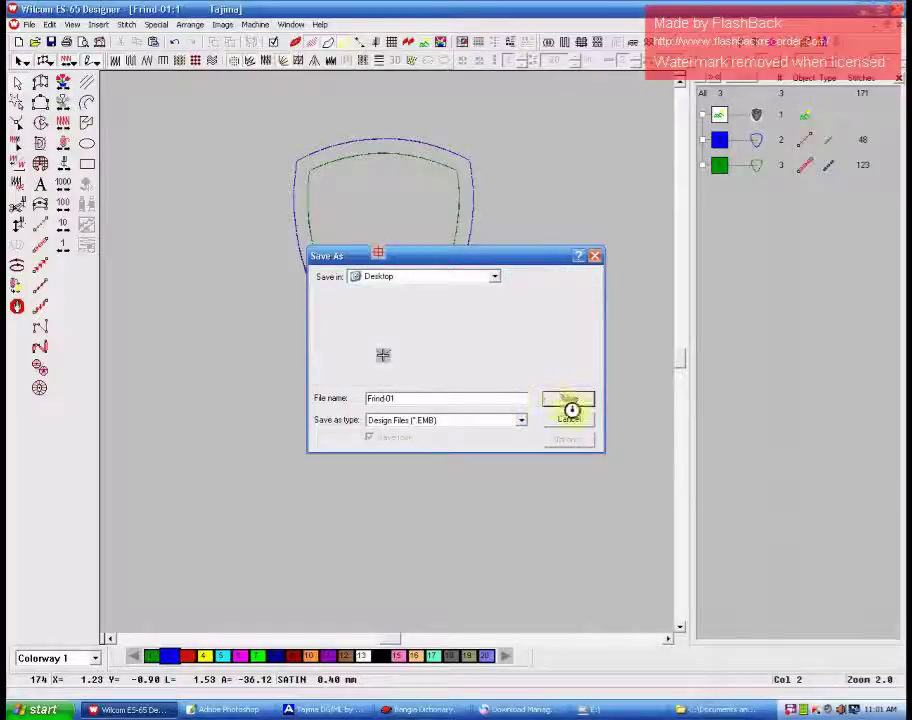
# Close the Frind-01 and D4 designs and return to the desktop.
pyautogui.click(899, 27)
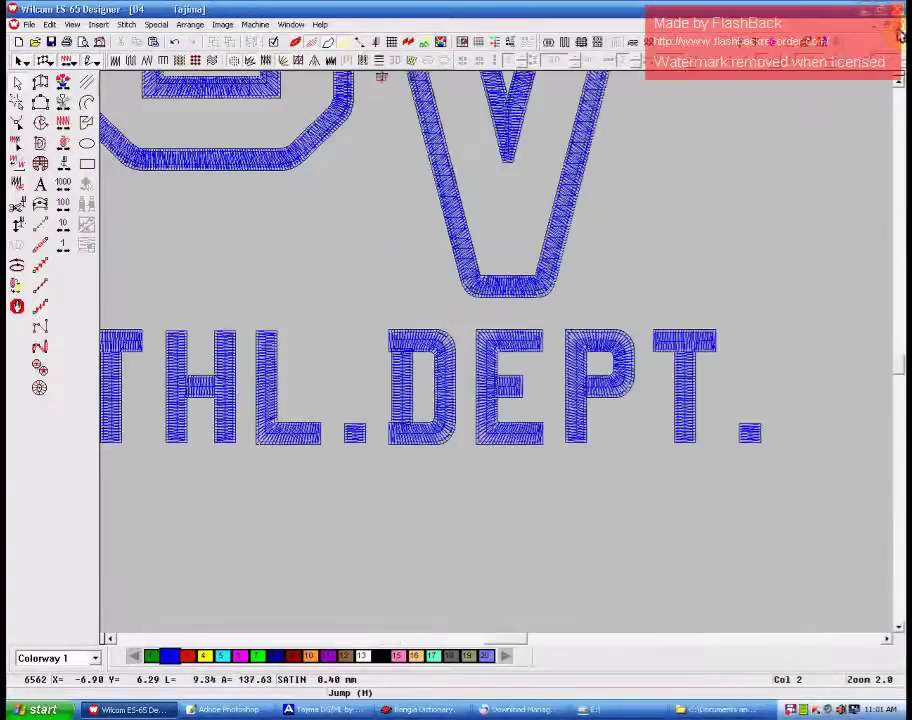
pyautogui.click(899, 27)
pyautogui.click(899, 9)
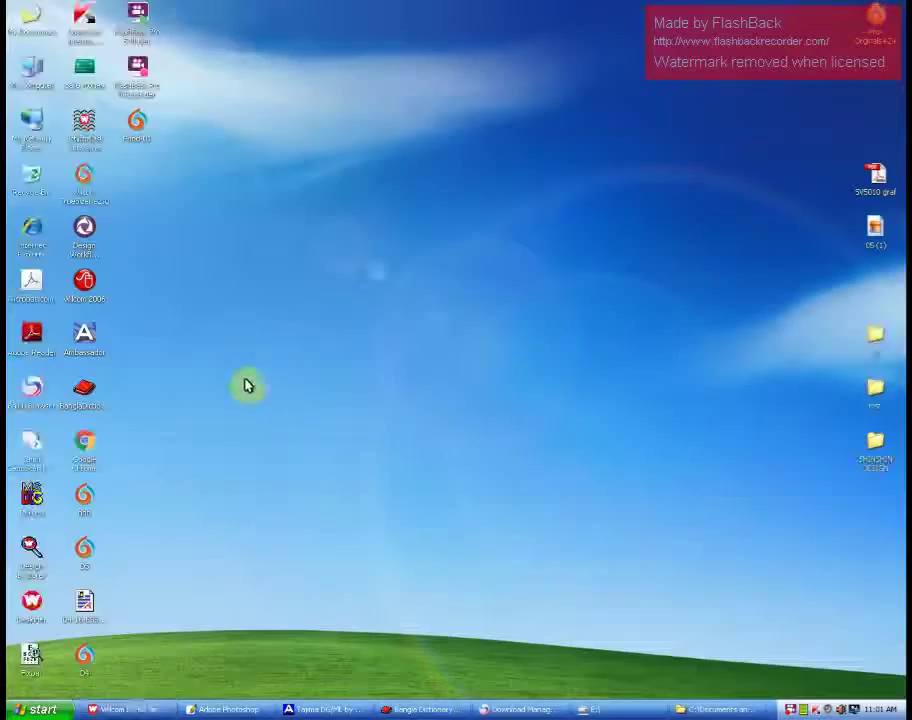
# Open the saved Frind-01 file from the desktop to check its two outlines, and close it again.
pyautogui.click(137, 125)
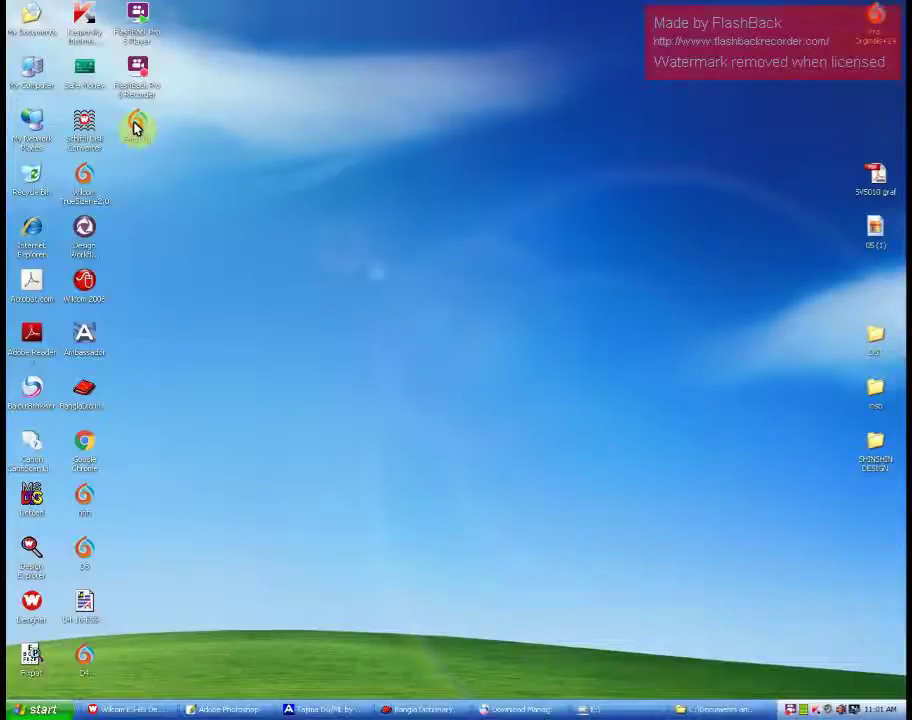
pyautogui.doubleClick(137, 125)
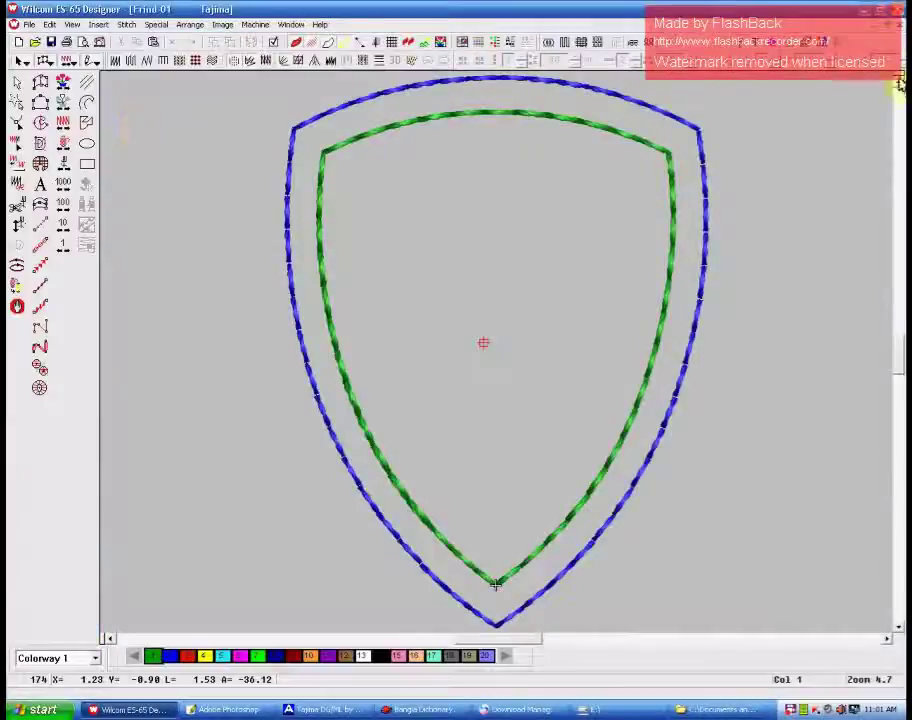
pyautogui.click(900, 24)
pyautogui.click(867, 10)
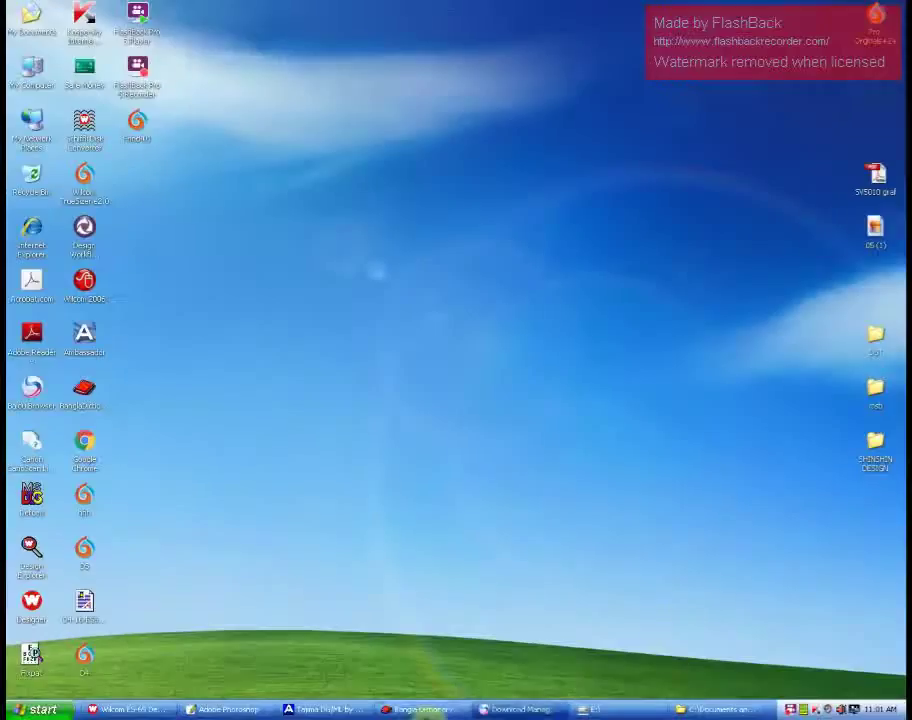
pyautogui.click(791, 710)
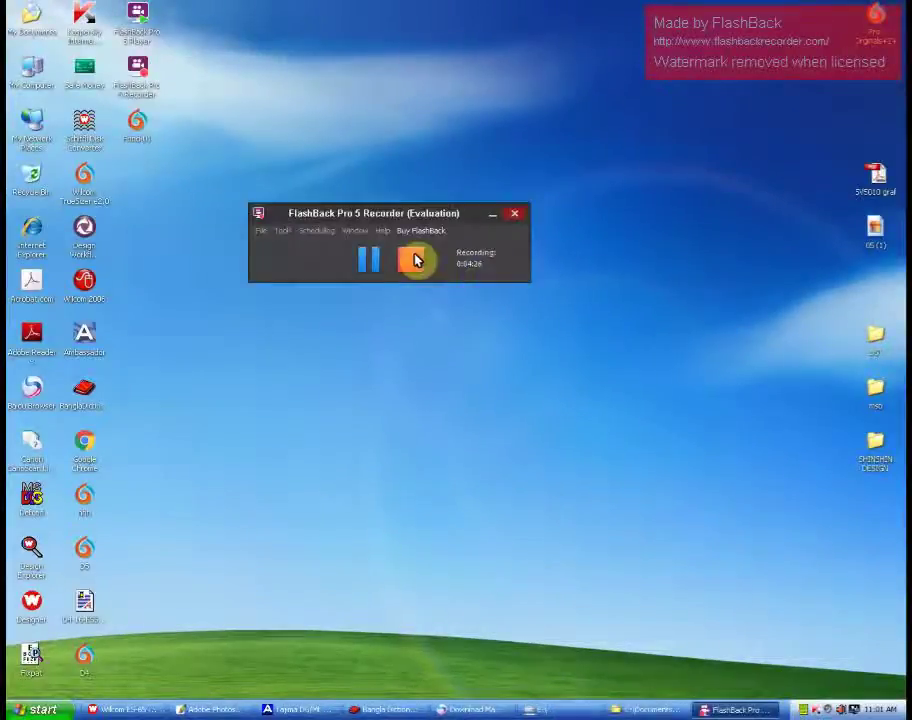